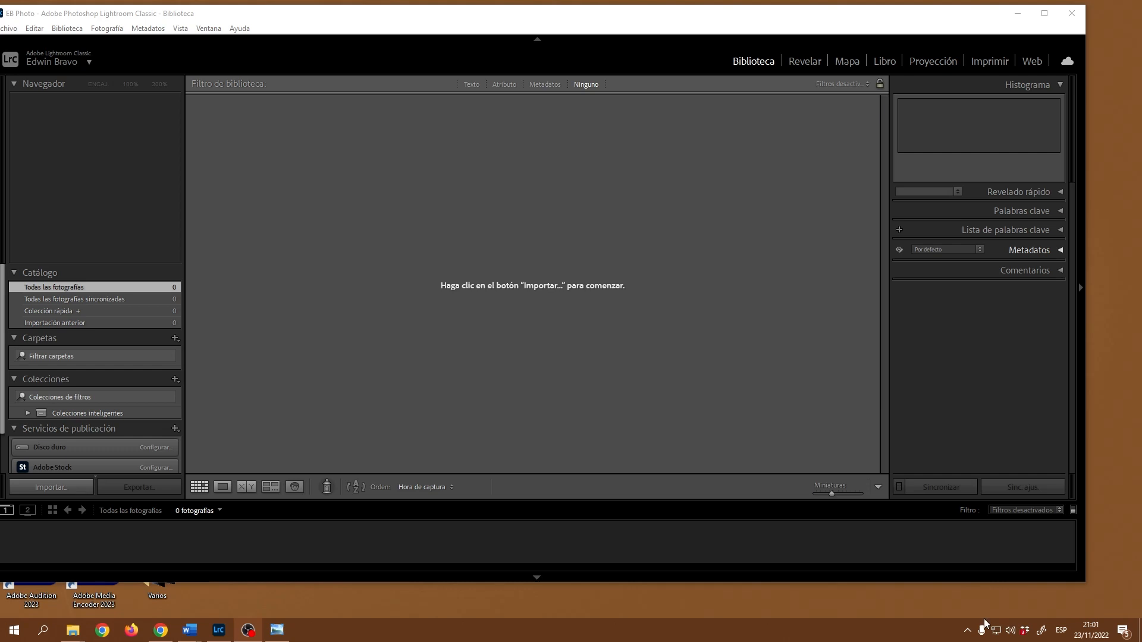
Step: In File Explorer, open the Detalles tab of photo DSC_-0062's Propiedades
{"action": "mouse_move", "coordinate": [72, 639]}
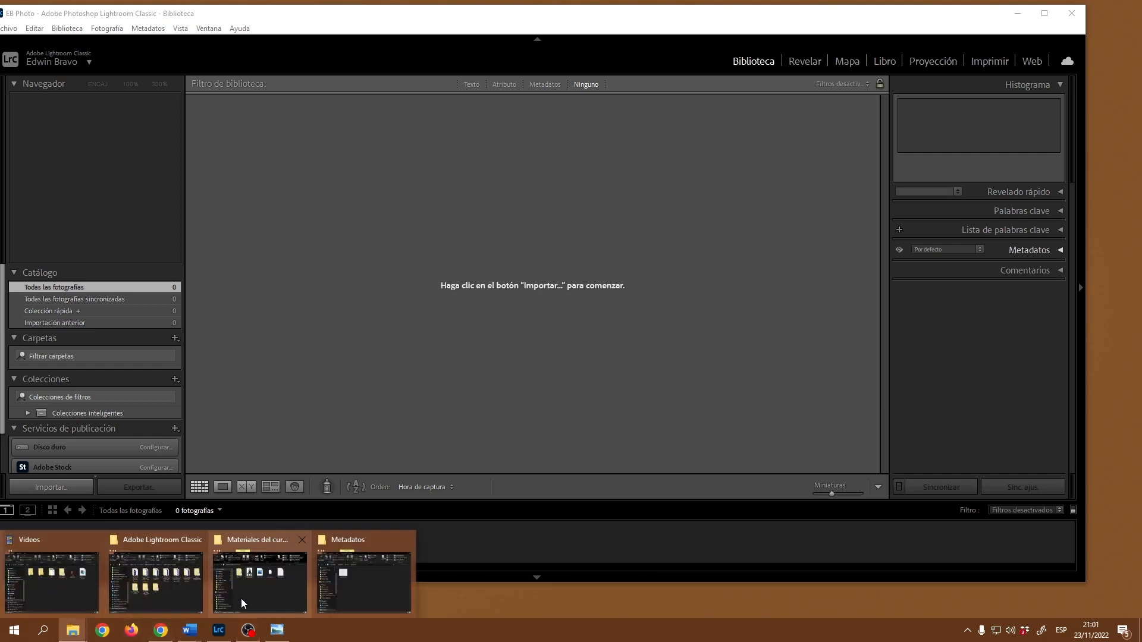
{"action": "left_click", "coordinate": [244, 592]}
{"action": "right_click", "coordinate": [385, 275]}
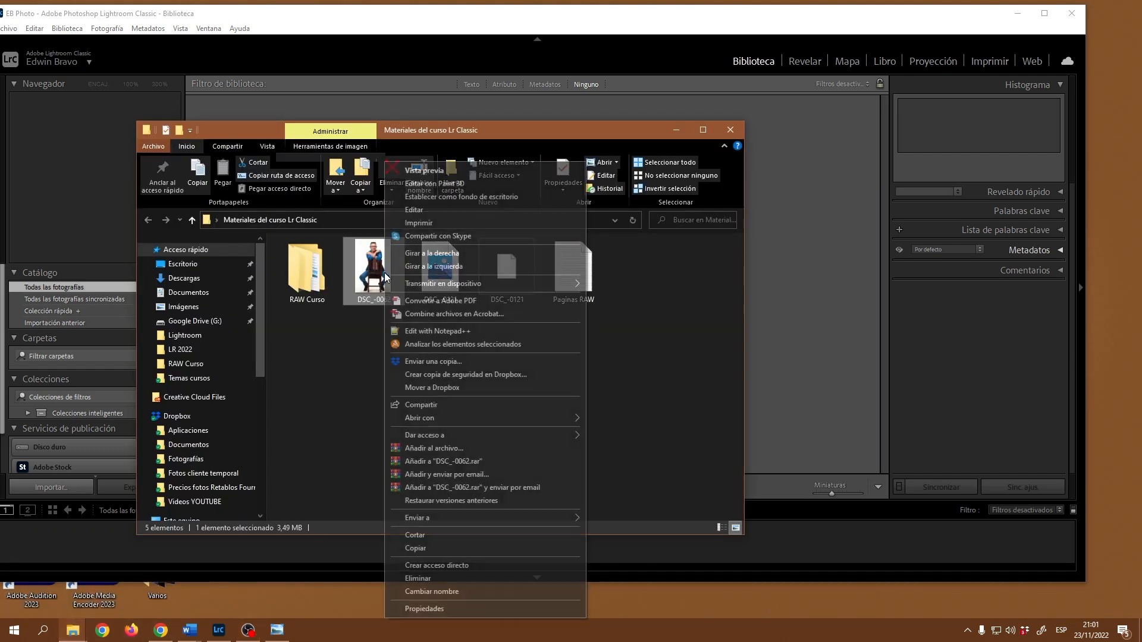
{"action": "left_click", "coordinate": [447, 605]}
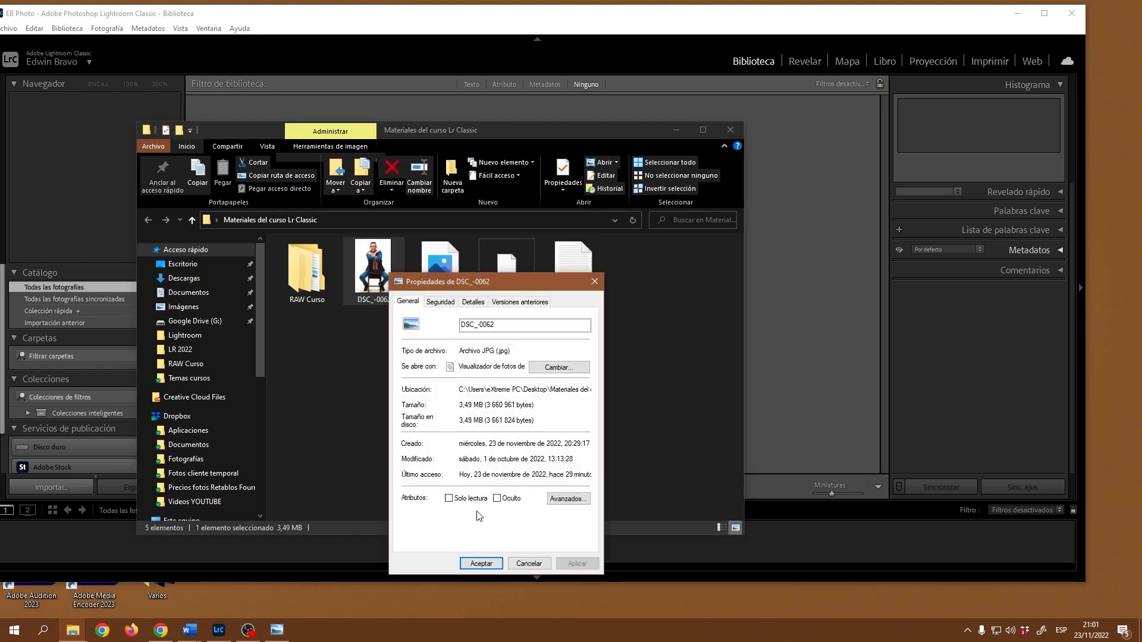
{"action": "left_click_drag", "start_coordinate": [531, 292], "coordinate": [530, 199]}
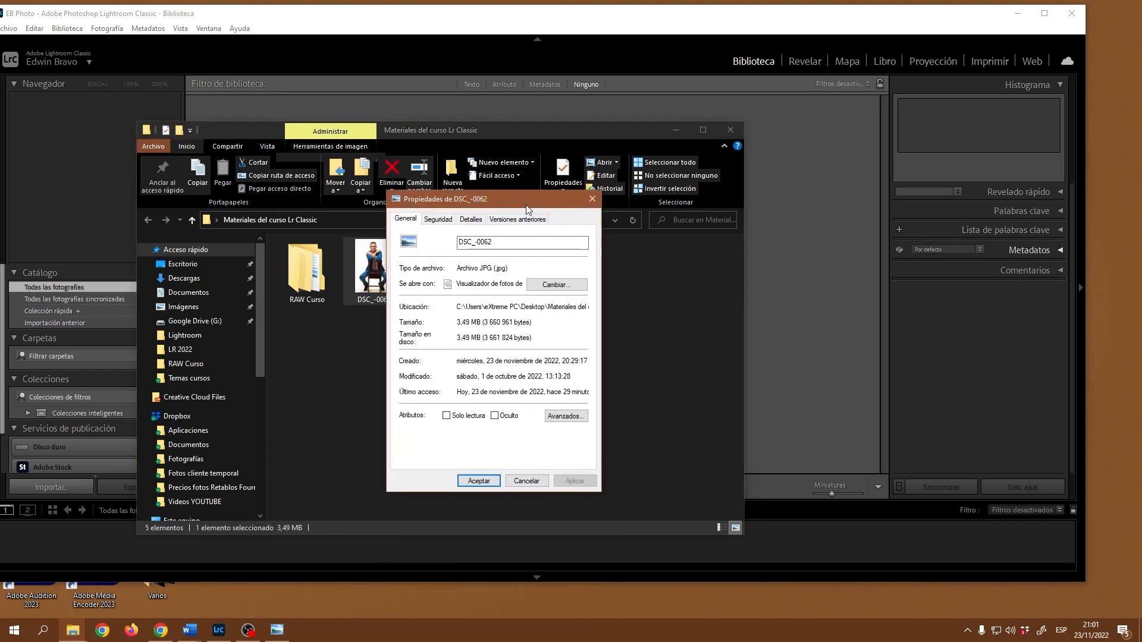
{"action": "left_click", "coordinate": [483, 209]}
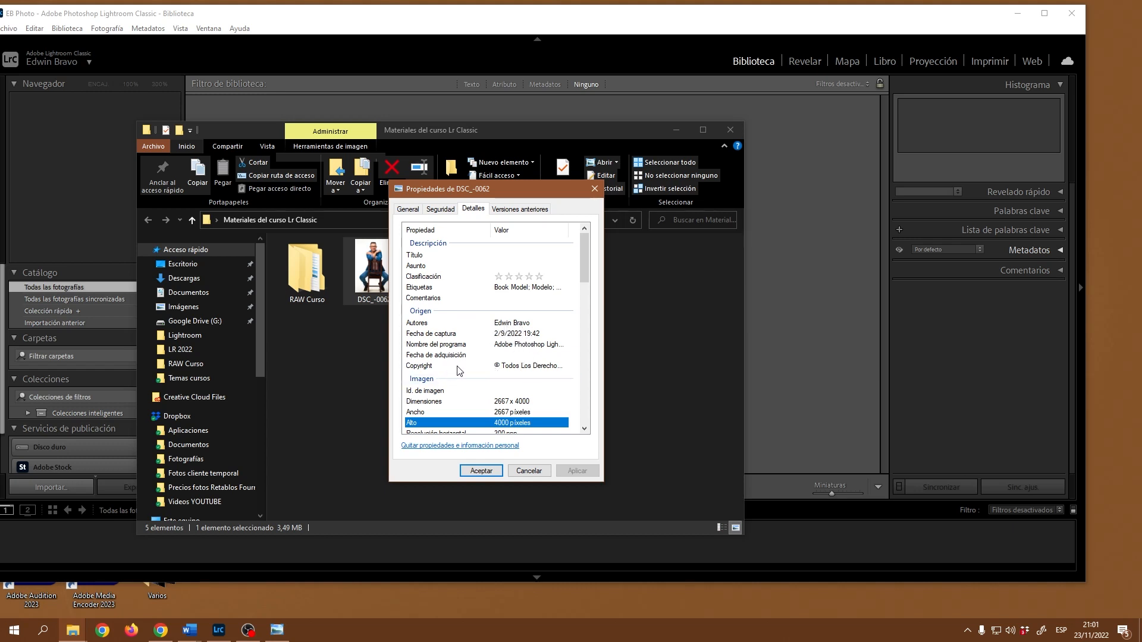
Step: Scroll through its copyright and camera details, cancel the dialog, and minimize the folder window
{"action": "left_click_drag", "start_coordinate": [585, 244], "coordinate": [578, 277]}
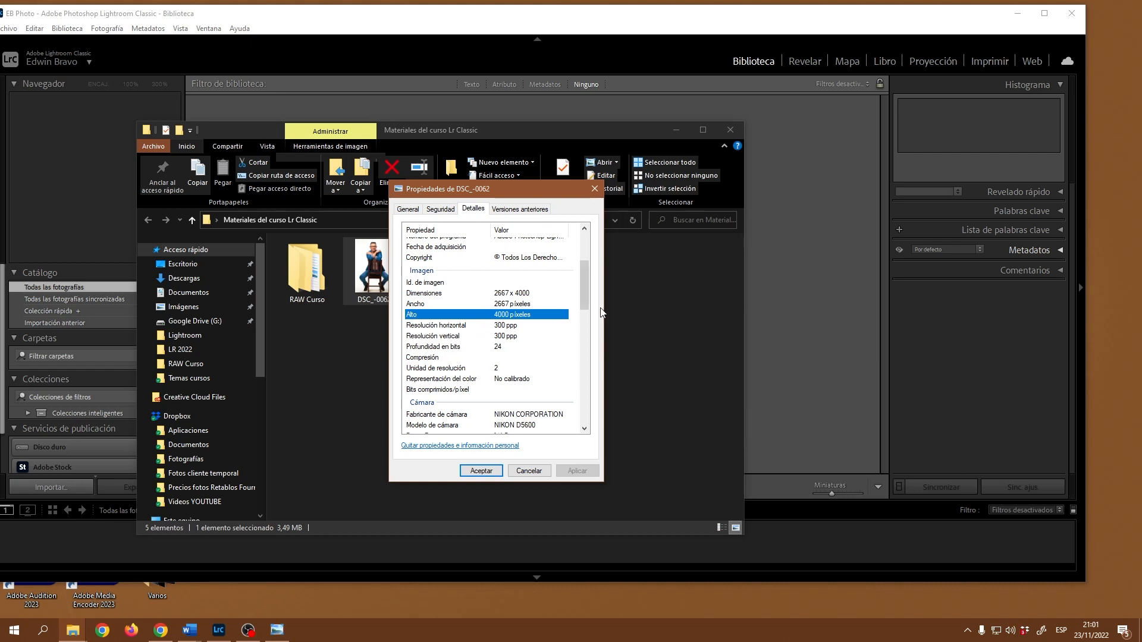
{"action": "left_click_drag", "start_coordinate": [583, 285], "coordinate": [580, 320]}
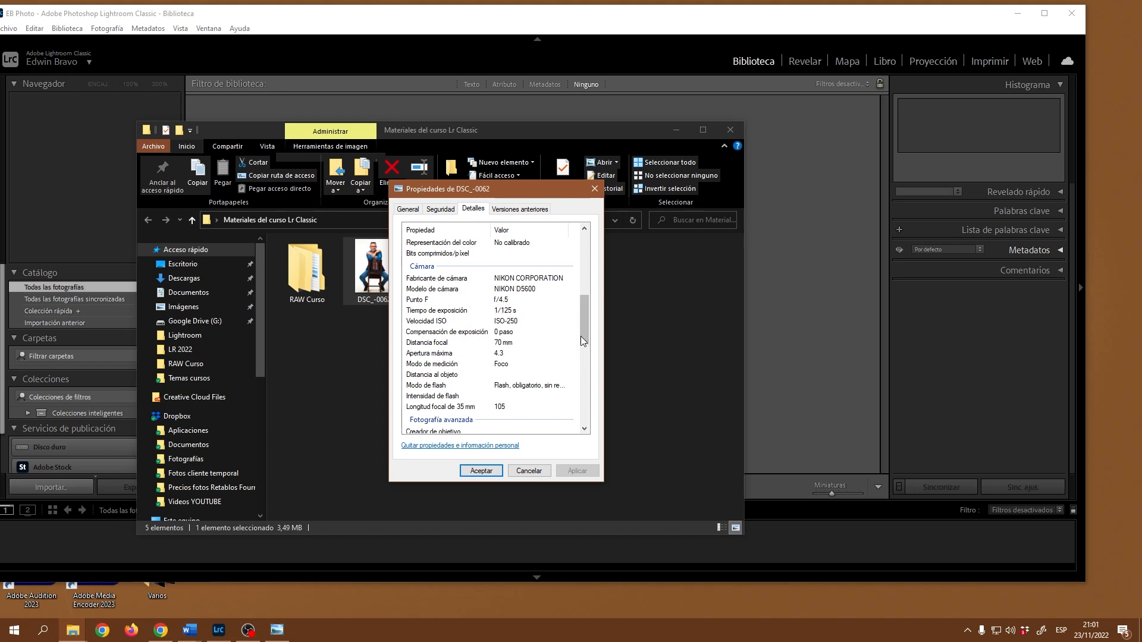
{"action": "left_click_drag", "start_coordinate": [581, 322], "coordinate": [584, 241]}
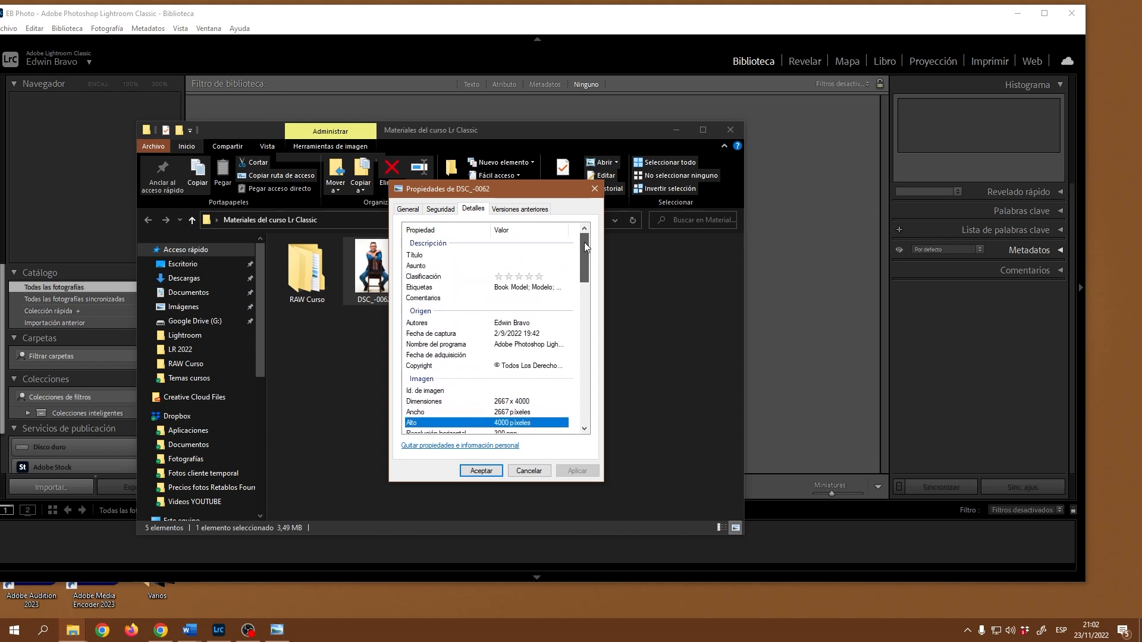
{"action": "left_click", "coordinate": [528, 471]}
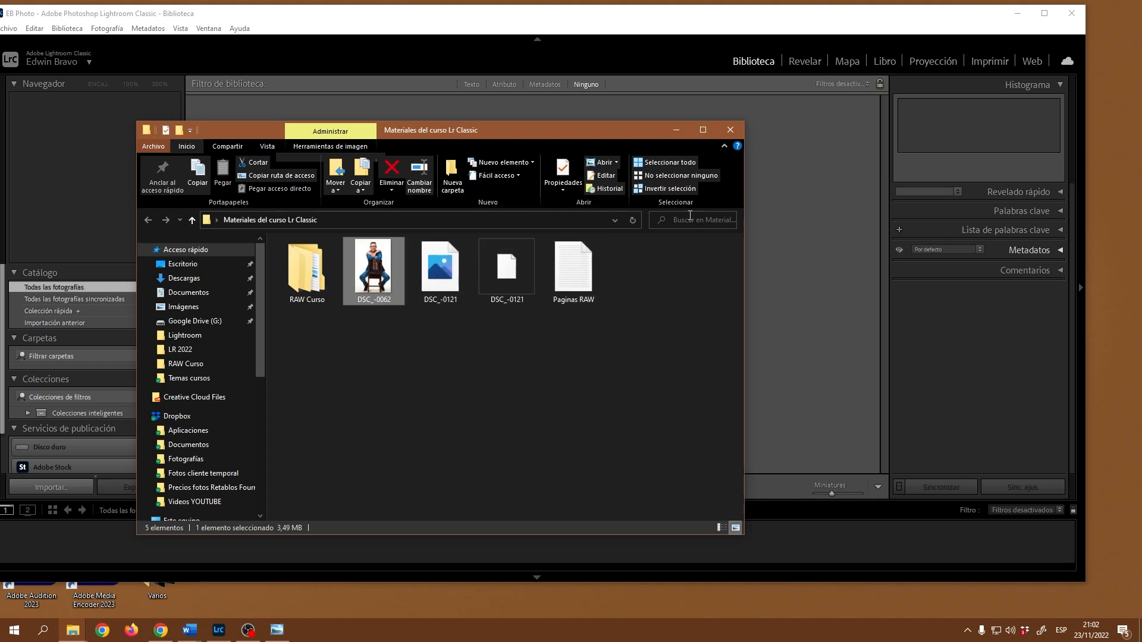
{"action": "left_click", "coordinate": [675, 131]}
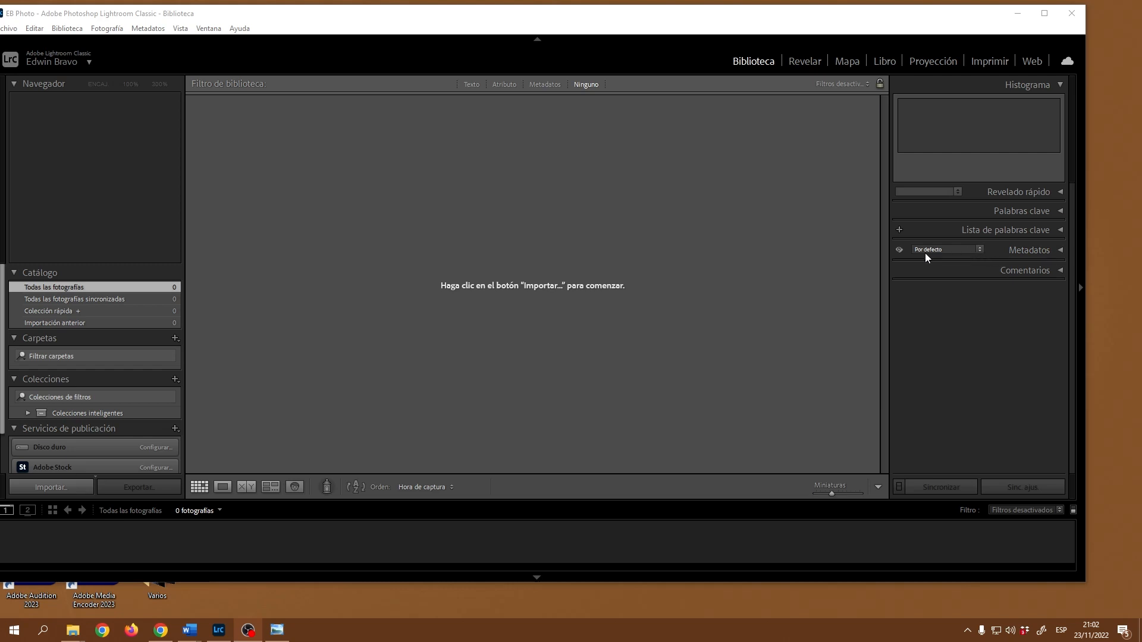
Step: Show the Metadatos panel's preset dropdown, currently Por defecto
{"action": "left_click", "coordinate": [979, 249]}
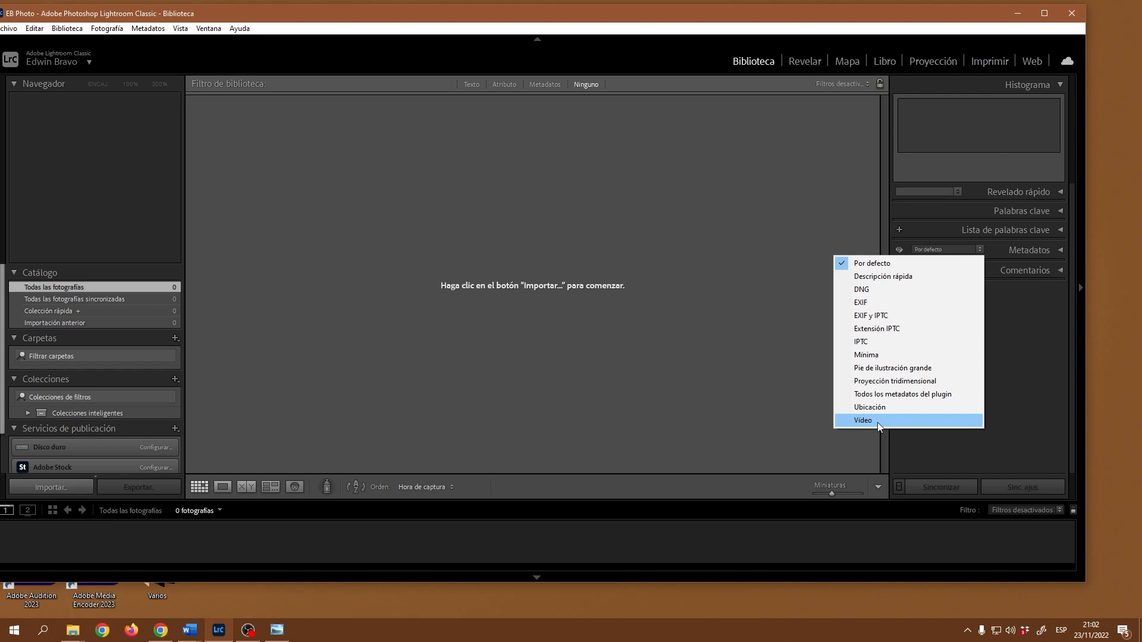
Step: Close the preset list, reopen and leave it at Por defecto, then bring up the Metadatos menu
{"action": "left_click", "coordinate": [706, 308]}
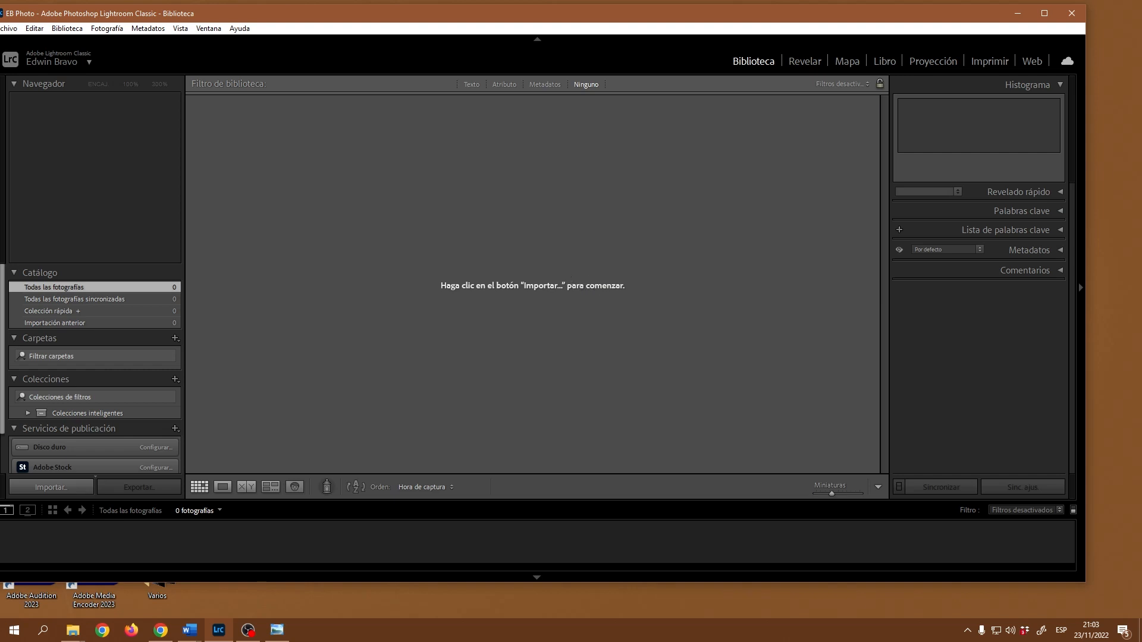
{"action": "left_click", "coordinate": [979, 250]}
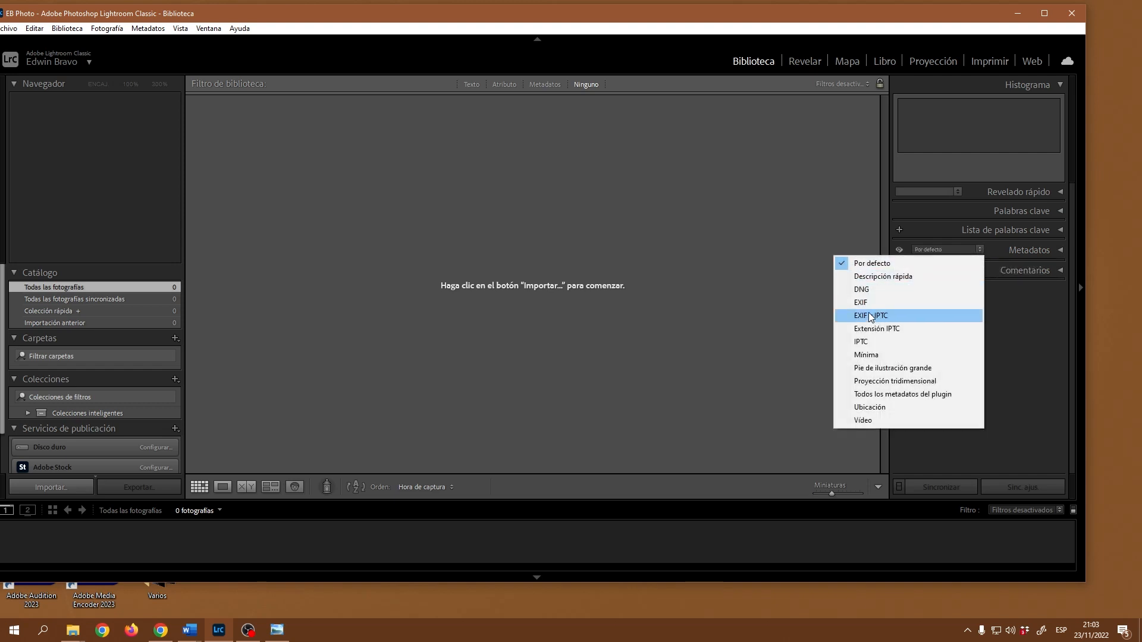
{"action": "left_click", "coordinate": [149, 29]}
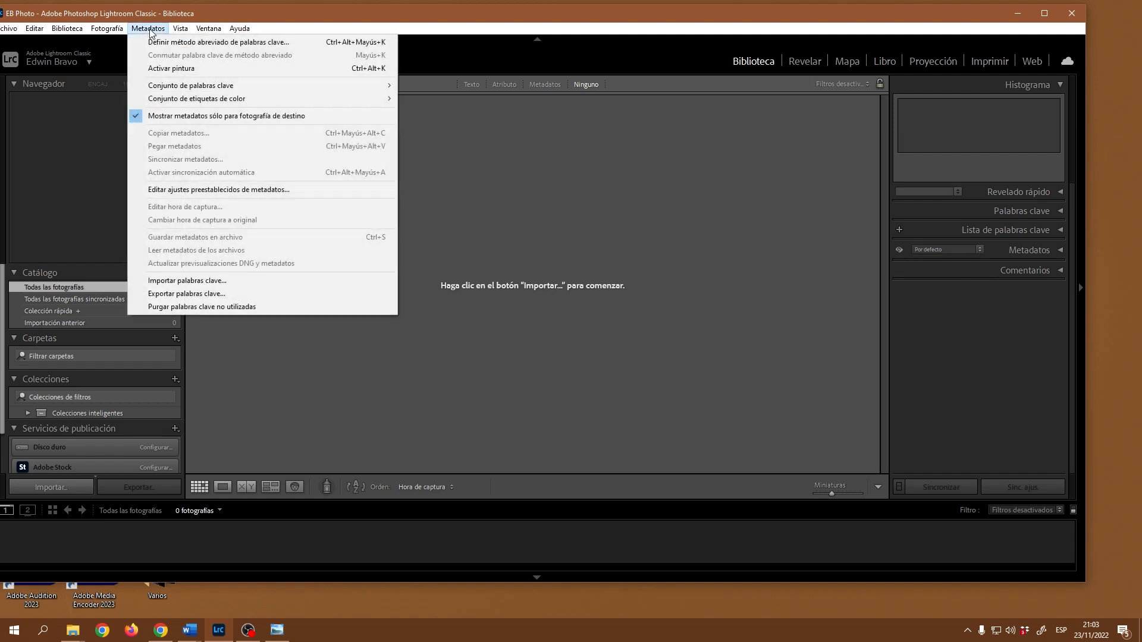
Step: Open Editar ajustes preestablecidos de metadatos and collapse Información básica, Información de cámara and Contenido IPTC
{"action": "left_click", "coordinate": [233, 190]}
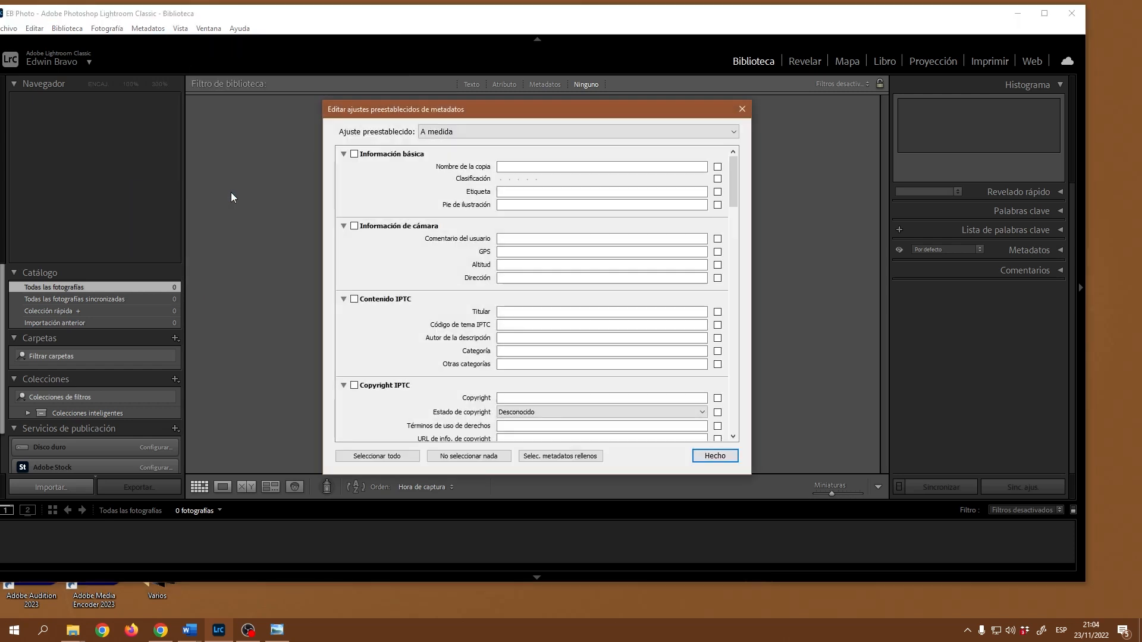
{"action": "left_click_drag", "start_coordinate": [551, 112], "coordinate": [503, 91]}
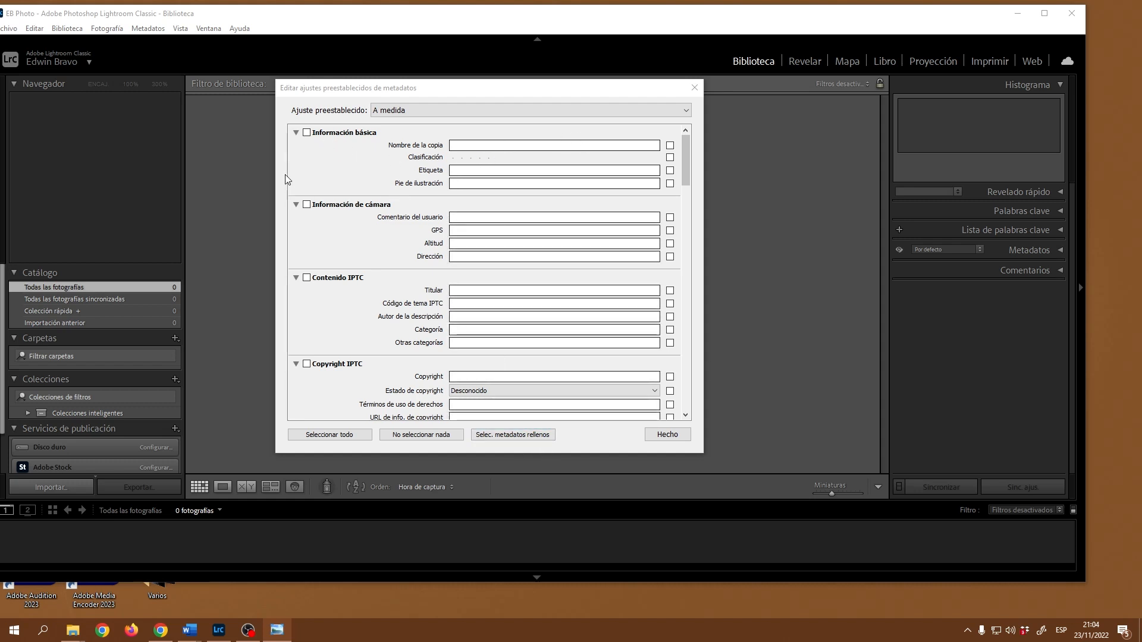
{"action": "left_click", "coordinate": [294, 133]}
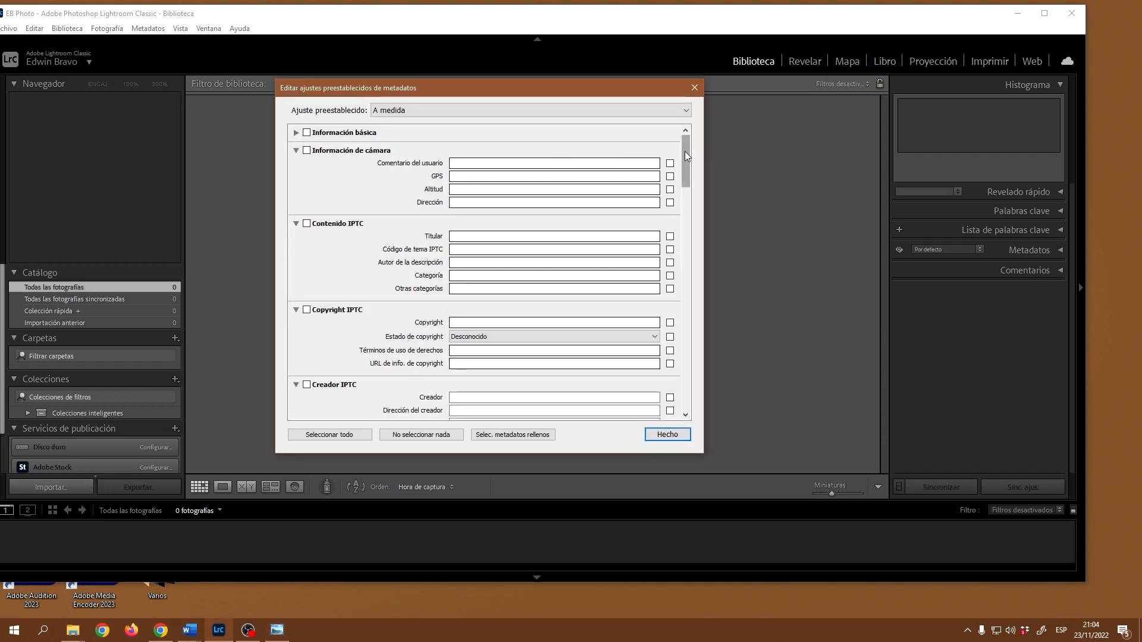
{"action": "left_click", "coordinate": [295, 152]}
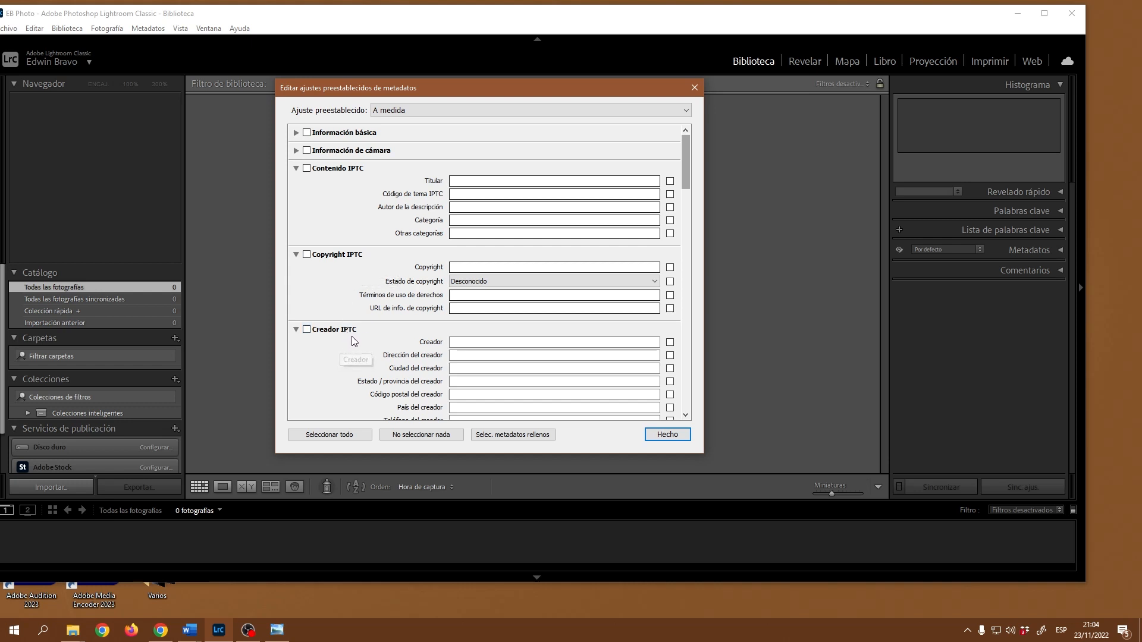
{"action": "left_click", "coordinate": [296, 169]}
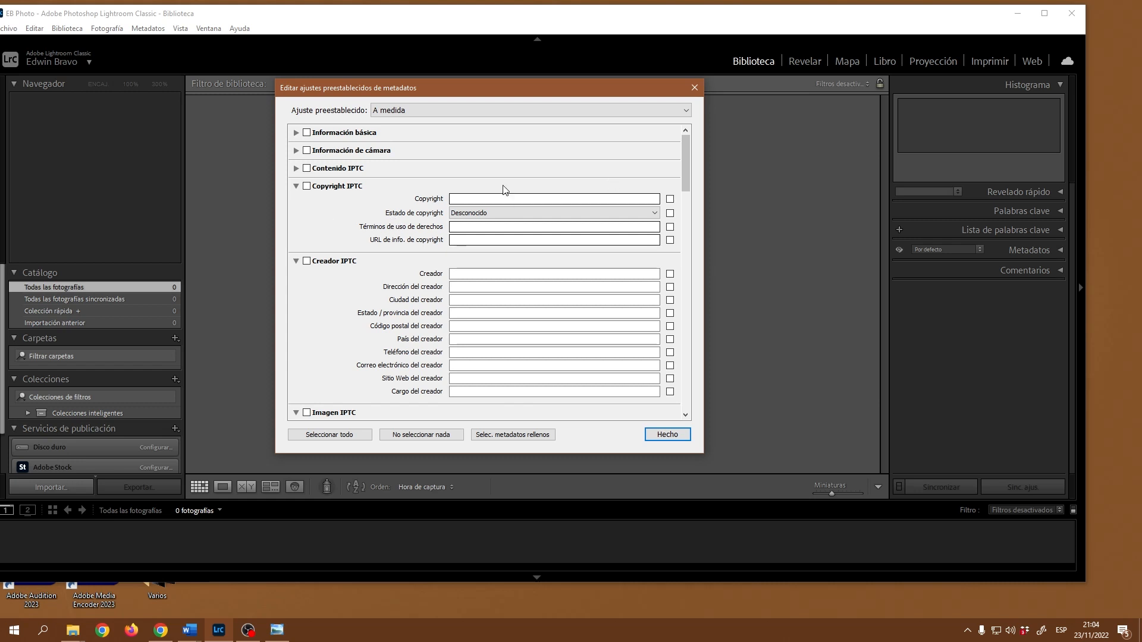
{"action": "scroll", "coordinate": [338, 331], "scroll_direction": "down", "scroll_amount": 15}
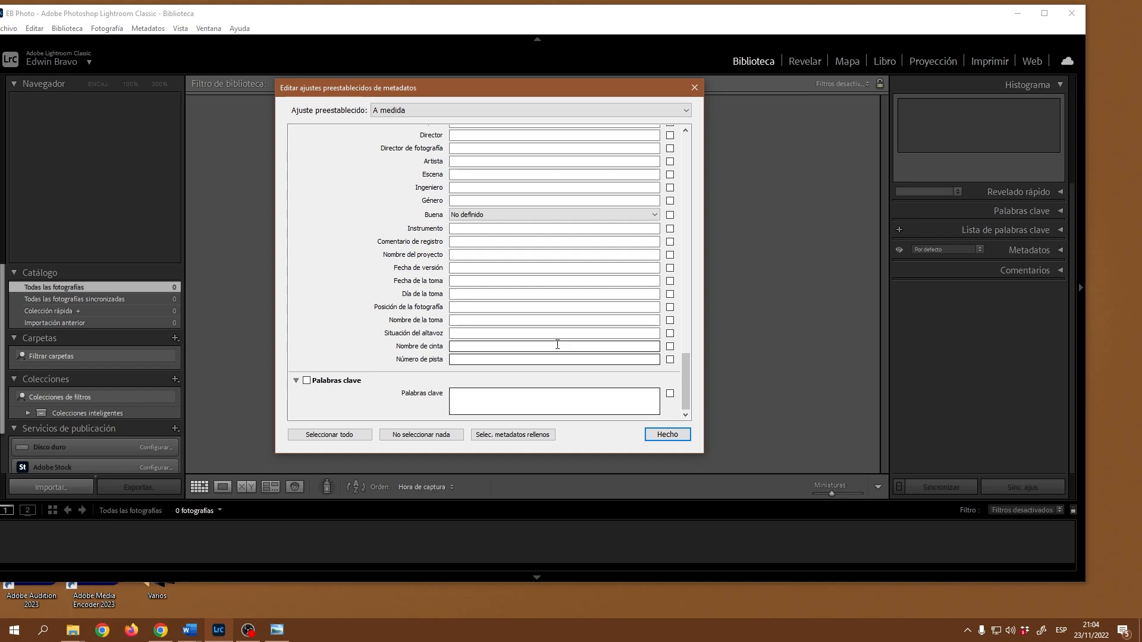
{"action": "scroll", "coordinate": [424, 331], "scroll_direction": "up", "scroll_amount": 15}
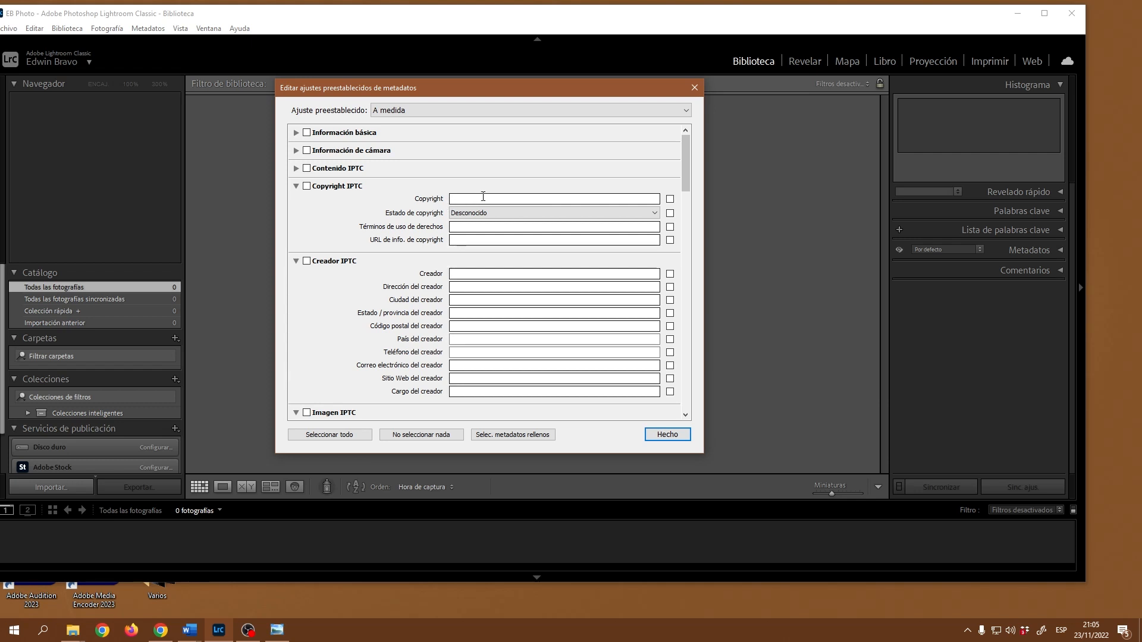
Step: Enter Copyright '© Todos los derechos reservados' and set Estado de copyright to Con copyright
{"action": "left_click", "coordinate": [488, 198]}
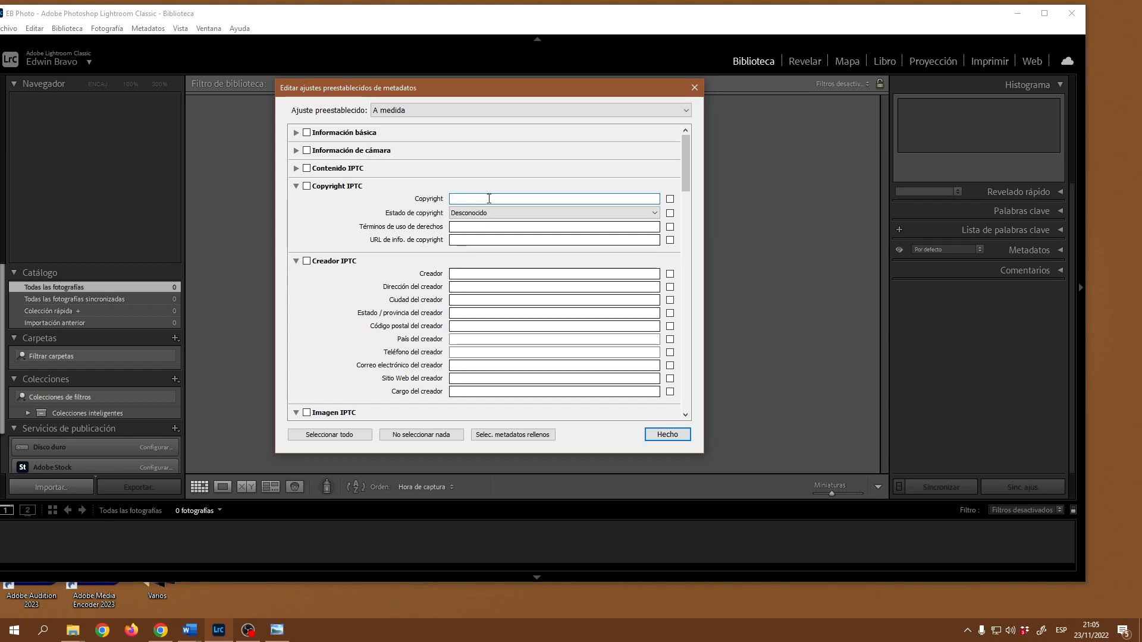
{"action": "key", "text": "alt"}
{"action": "type", "text": "© Todos los derechos reservados"}
{"action": "left_click", "coordinate": [654, 214]}
{"action": "left_click", "coordinate": [565, 239]}
Step: Begin typing the terms-of-use web address in URL de info. de copyright
{"action": "left_click", "coordinate": [482, 240]}
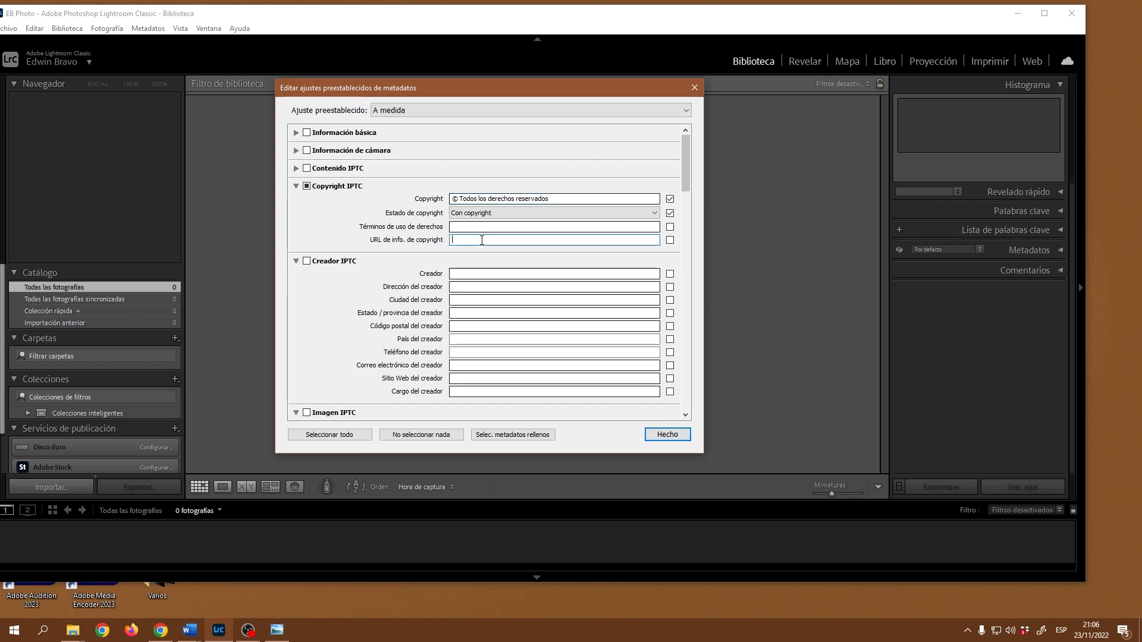
{"action": "type", "text": "h"}
{"action": "type", "text": "://www.edwinbravo.com/"}
{"action": "type", "text": "terminos"}
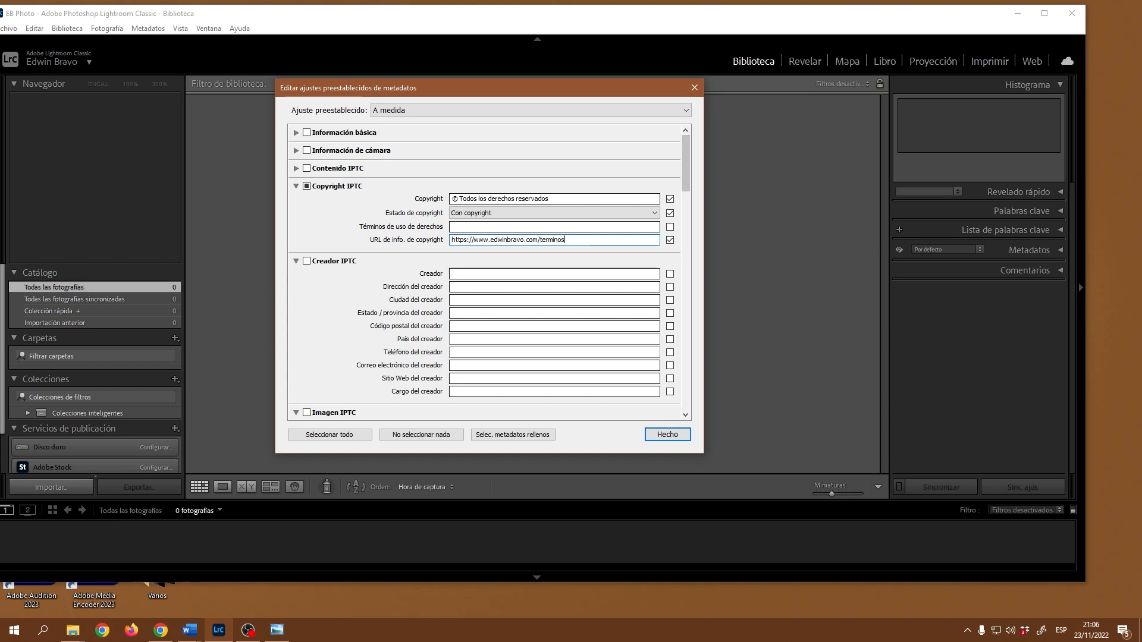
{"action": "type", "text": "-y-condiciones-de-uso/"}
Step: Enter the creator's name in the Creador IPTC section, correcting a typo
{"action": "left_click", "coordinate": [306, 262]}
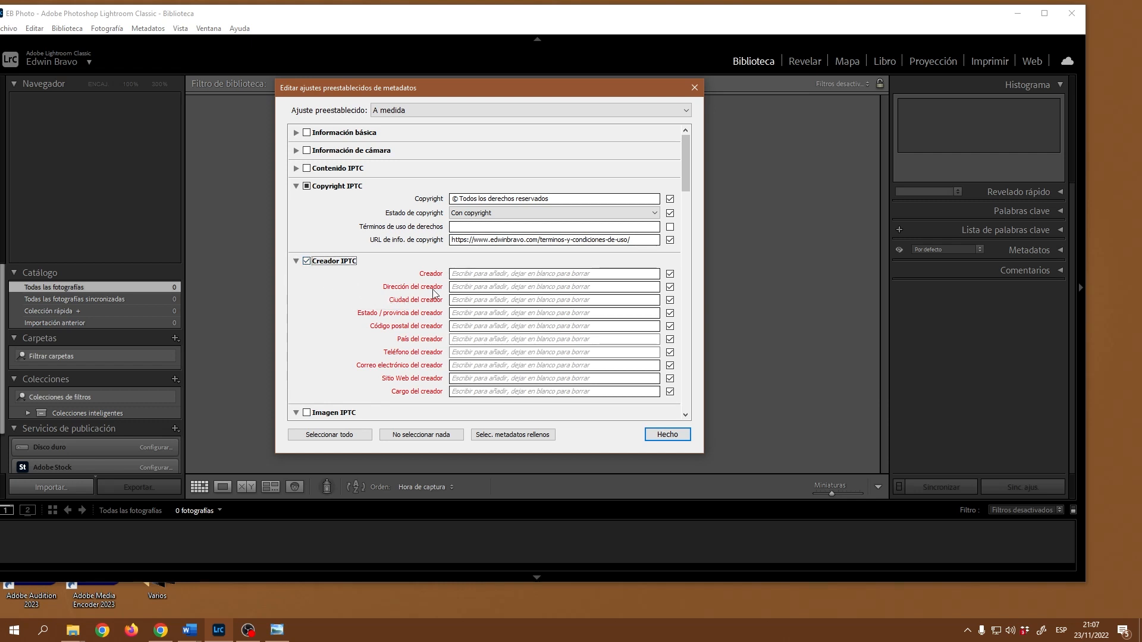
{"action": "left_click", "coordinate": [307, 262]}
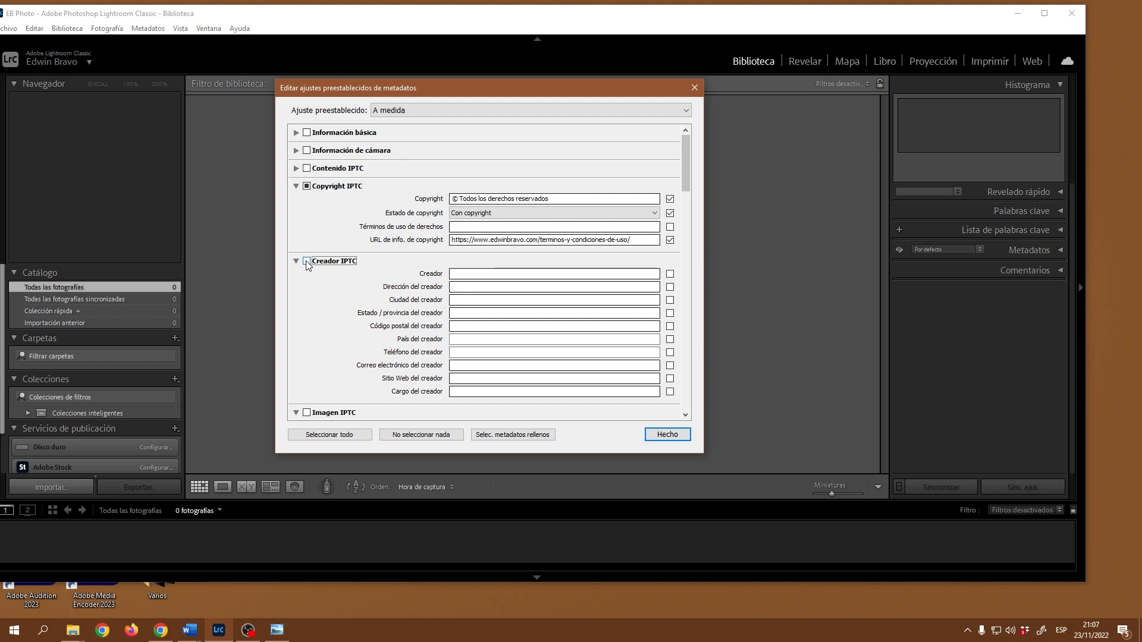
{"action": "left_click", "coordinate": [556, 274]}
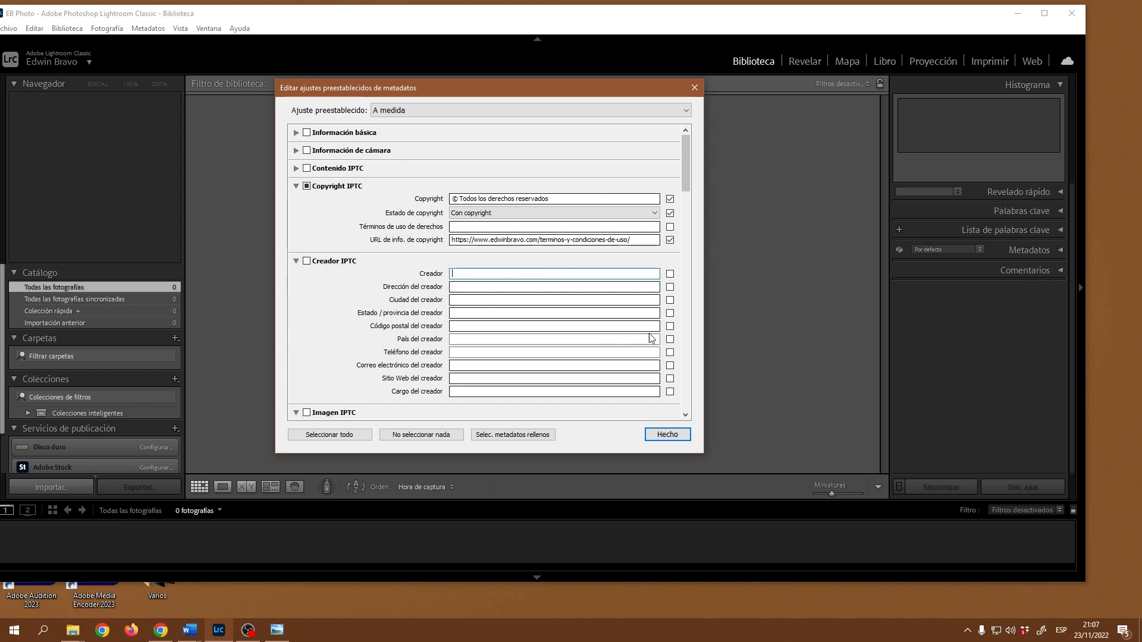
{"action": "scroll", "coordinate": [641, 330], "scroll_direction": "down", "scroll_amount": 15}
{"action": "scroll", "coordinate": [640, 330], "scroll_direction": "up", "scroll_amount": 15}
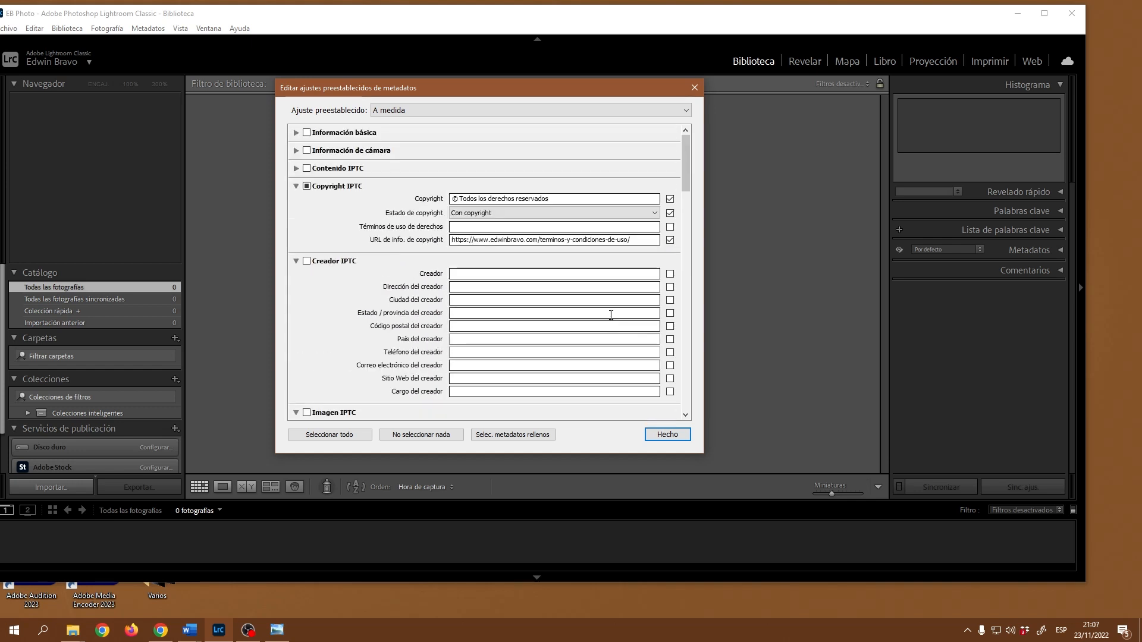
{"action": "left_click", "coordinate": [538, 273]}
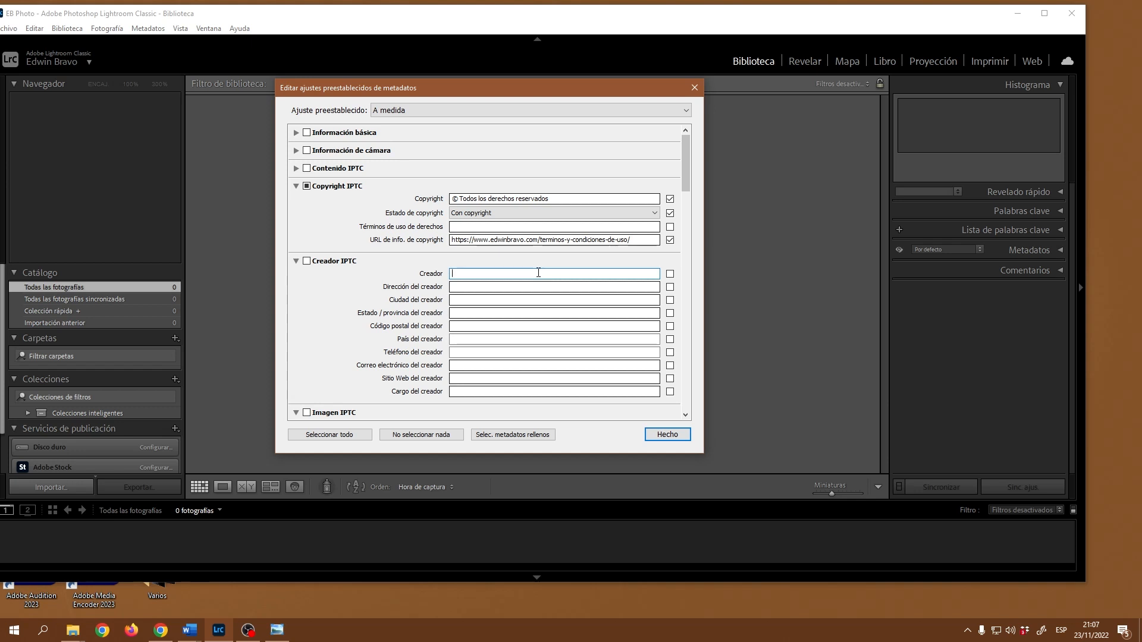
{"action": "type", "text": "EDwin"}
{"action": "key", "text": "BackSpace"}
{"action": "key", "text": "BackSpace"}
{"action": "key", "text": "BackSpace"}
{"action": "key", "text": "BackSpace"}
{"action": "type", "text": "dwin "}
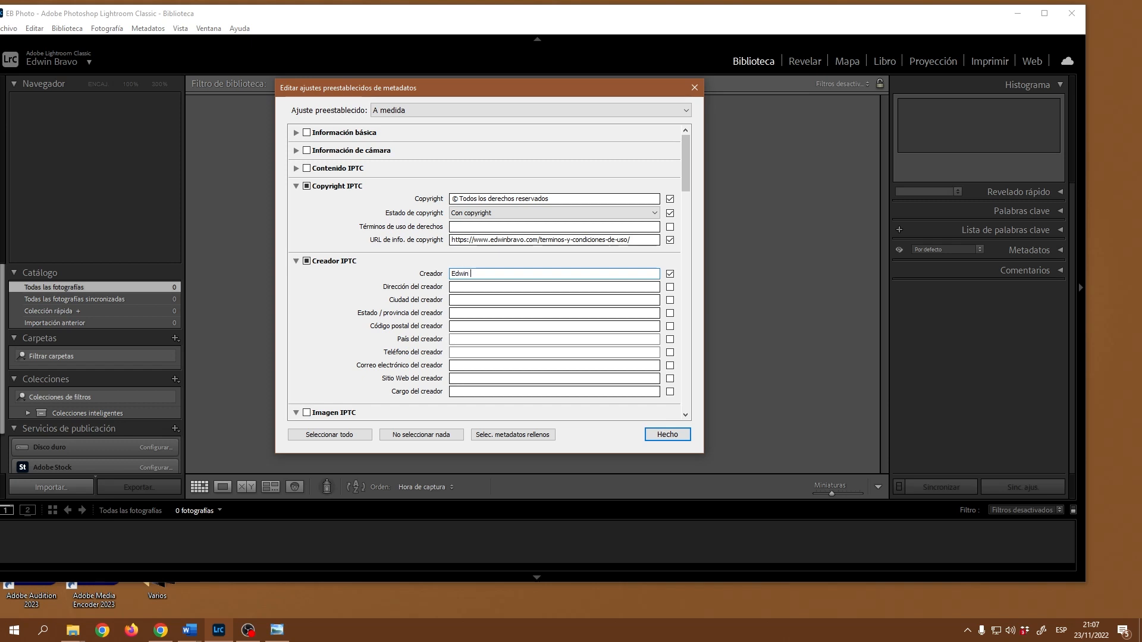
{"action": "type", "text": "Bravo"}
Step: Fill in the creator's address, city, state/province and postal code
{"action": "left_click", "coordinate": [498, 286]}
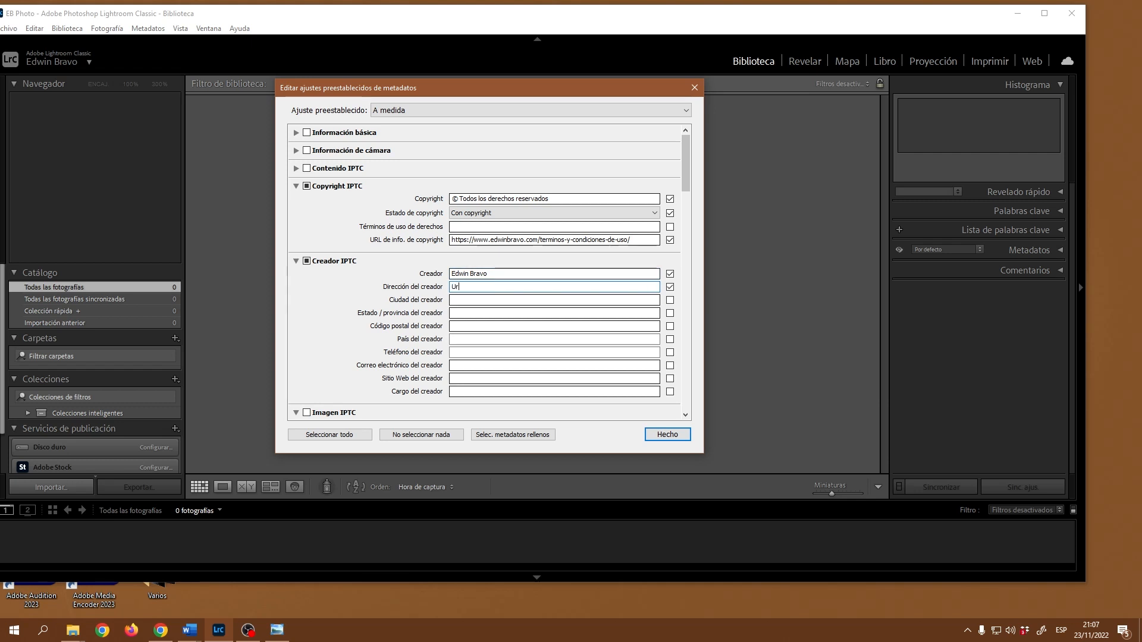
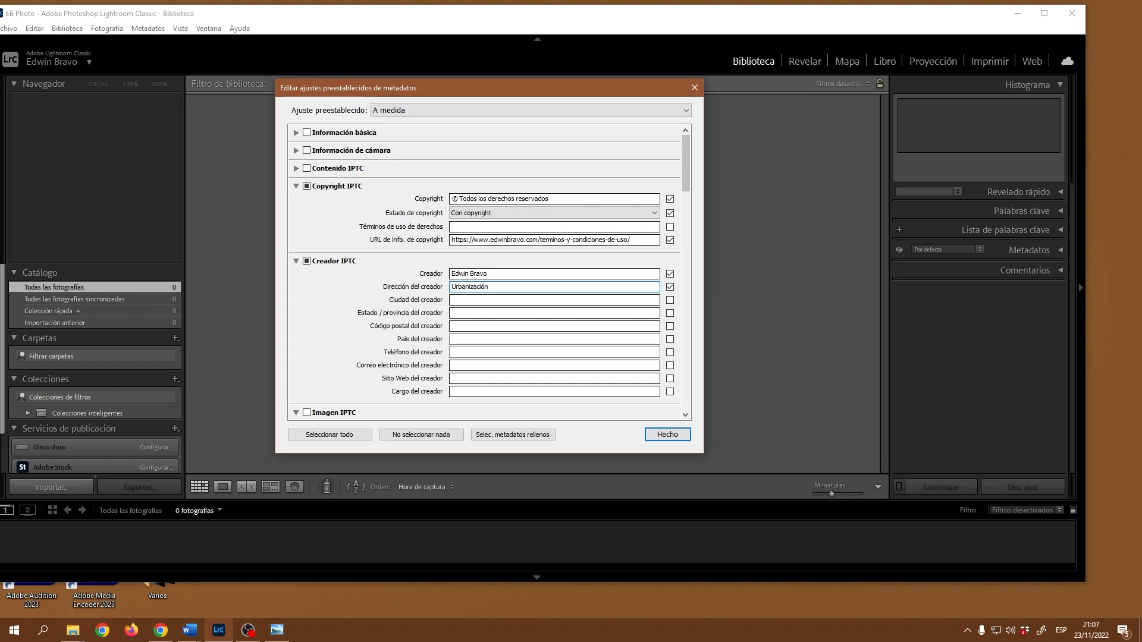
{"action": "left_click", "coordinate": [534, 300]}
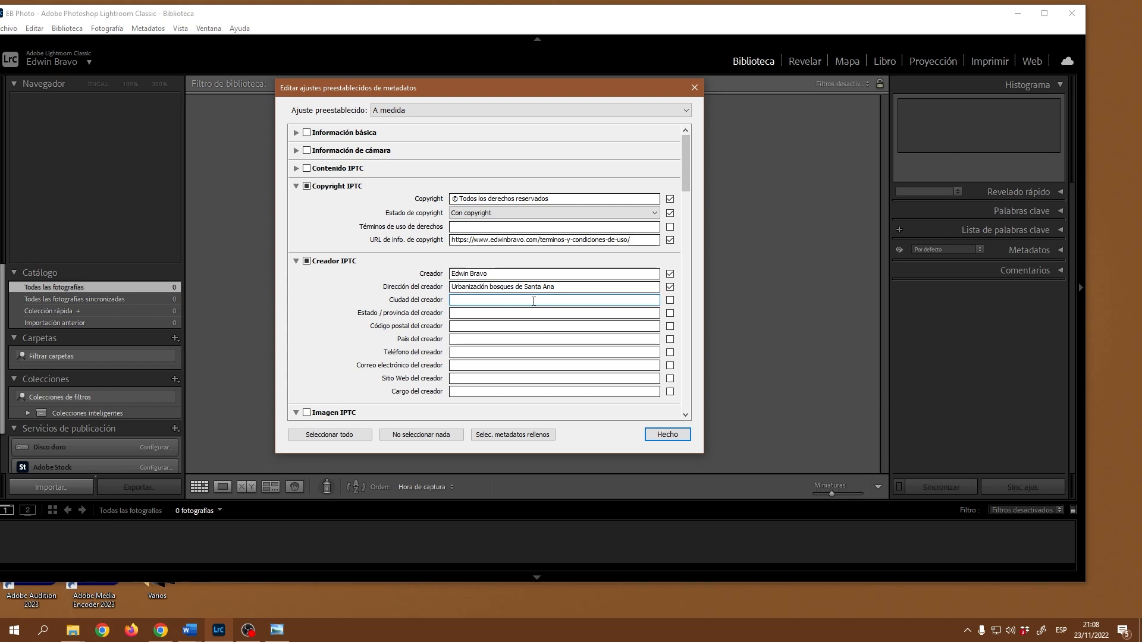
{"action": "type", "text": "Santa"}
{"action": "type", "text": "Ana"}
{"action": "left_click", "coordinate": [549, 313]}
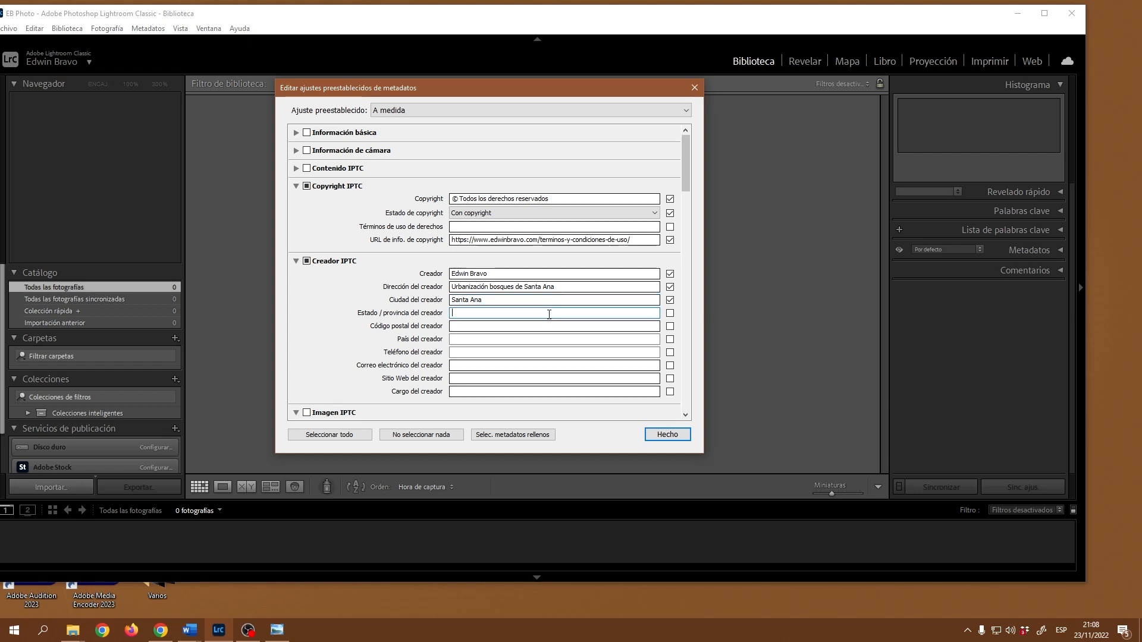
{"action": "type", "text": "San José"}
{"action": "left_click", "coordinate": [523, 327]}
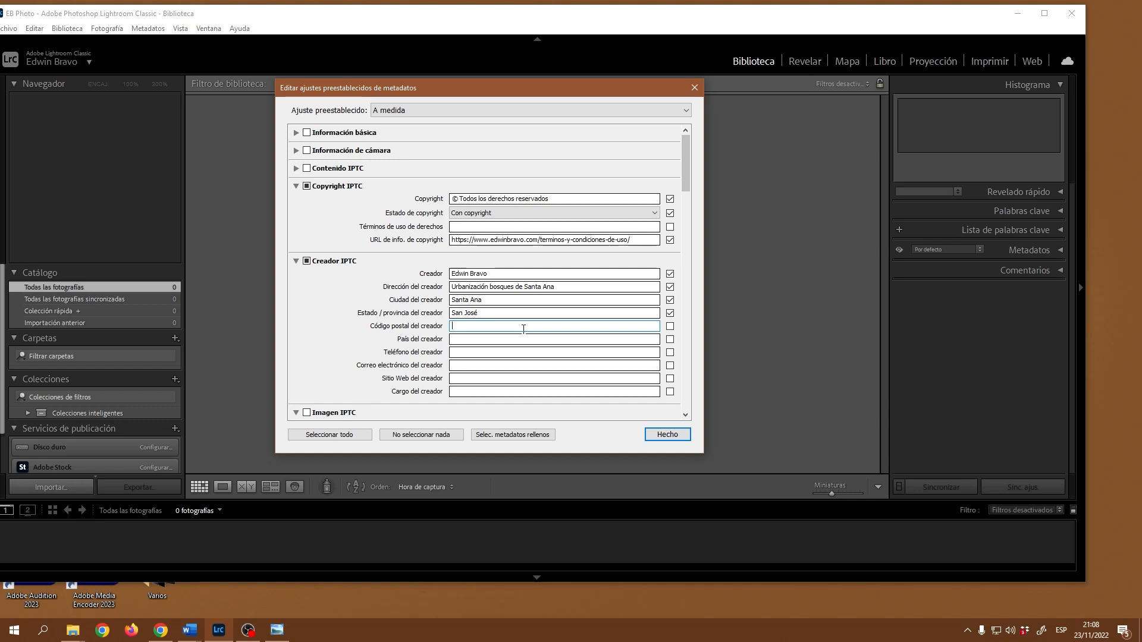
{"action": "type", "text": "10903"}
Step: Fill in the creator's country, phone number with 506 prefix, and e-mail address
{"action": "left_click", "coordinate": [465, 338]}
{"action": "type", "text": "C"}
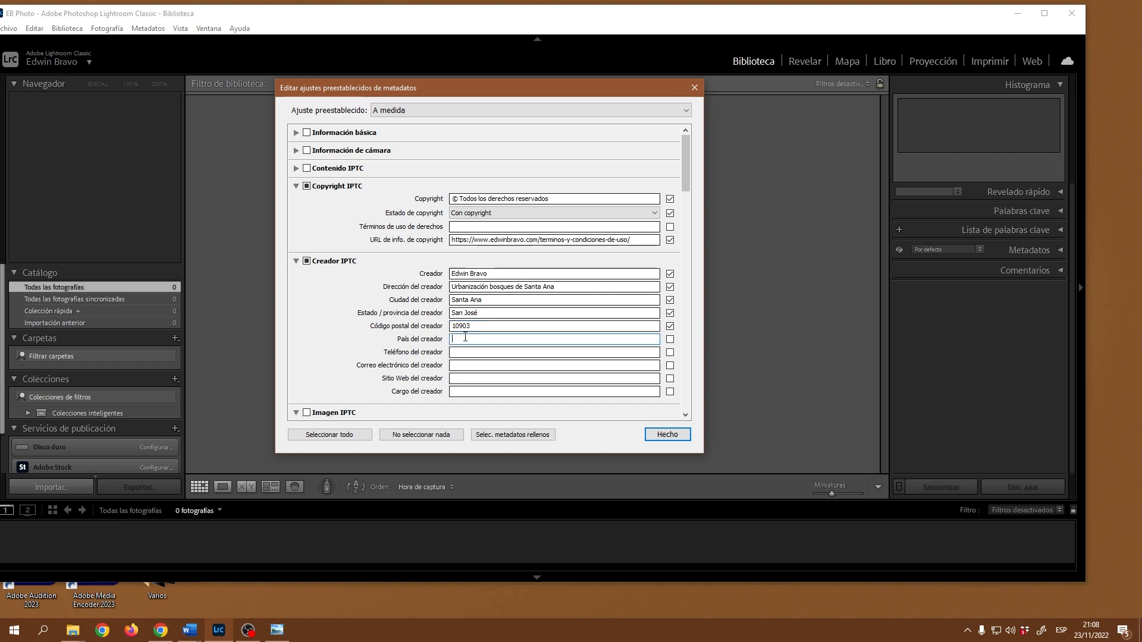
{"action": "type", "text": "osta Rica"}
{"action": "left_click", "coordinate": [521, 354]}
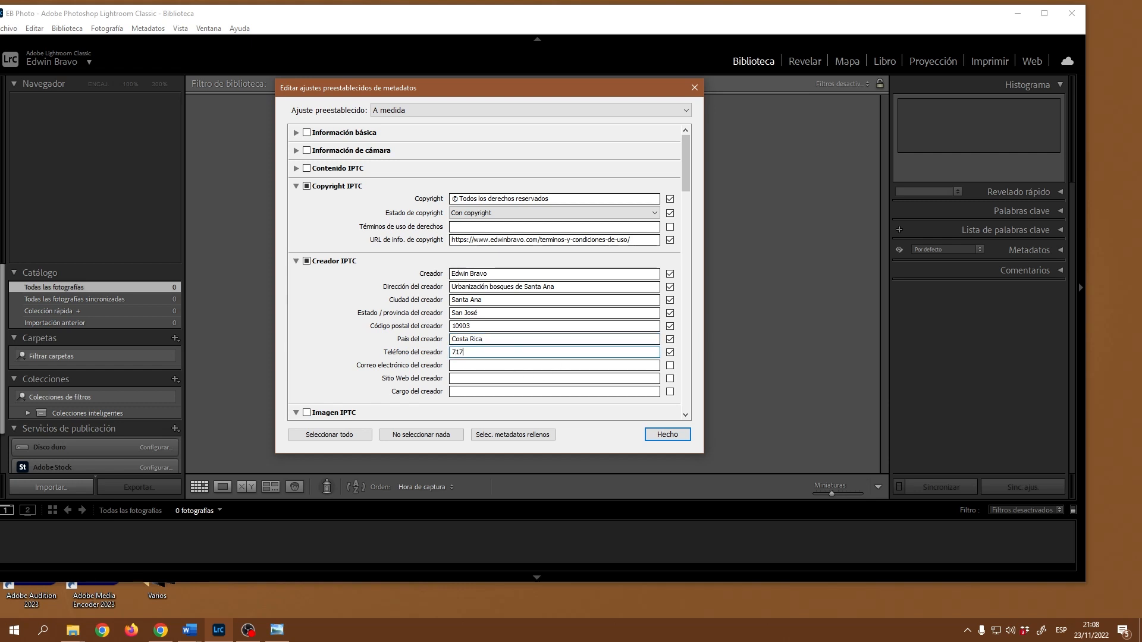
{"action": "left_click", "coordinate": [454, 352]}
{"action": "type", "text": "506"}
{"action": "left_click", "coordinate": [485, 366]}
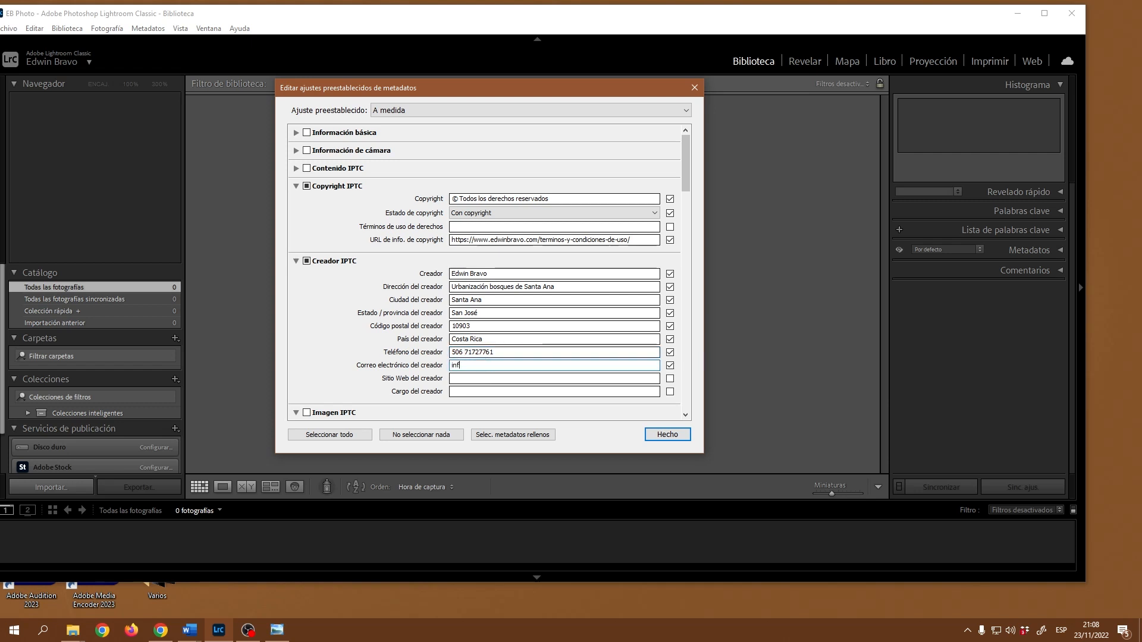
Step: Paste the site address copied from the copyright URL as the website and start the Fotógrafo job title
{"action": "left_click", "coordinate": [516, 381]}
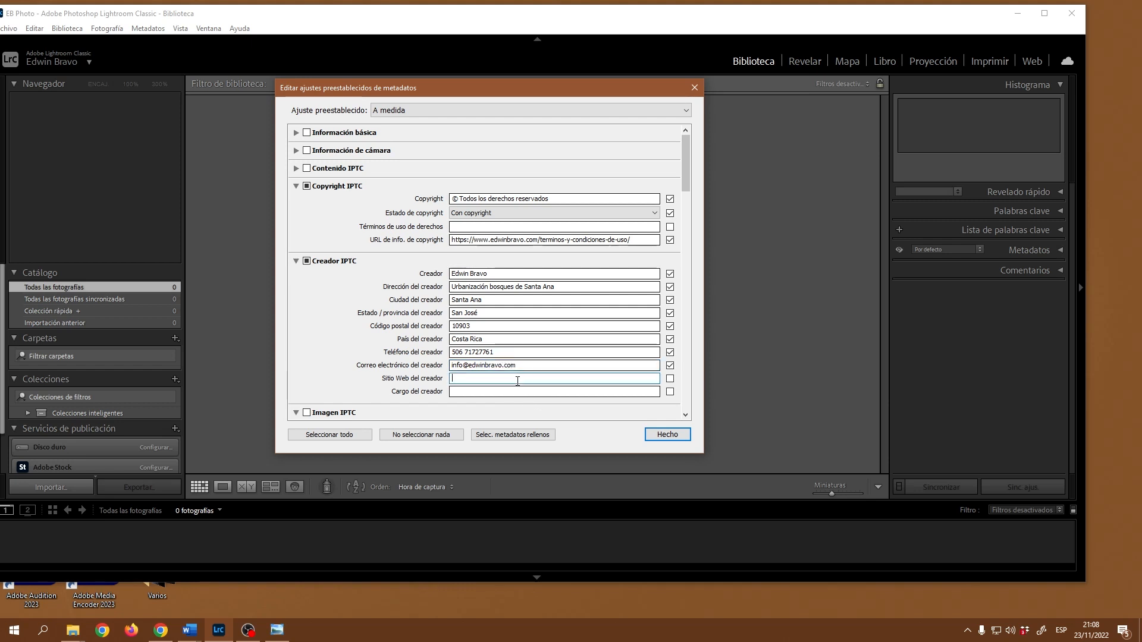
{"action": "left_click", "coordinate": [539, 242]}
{"action": "left_click", "coordinate": [539, 241]}
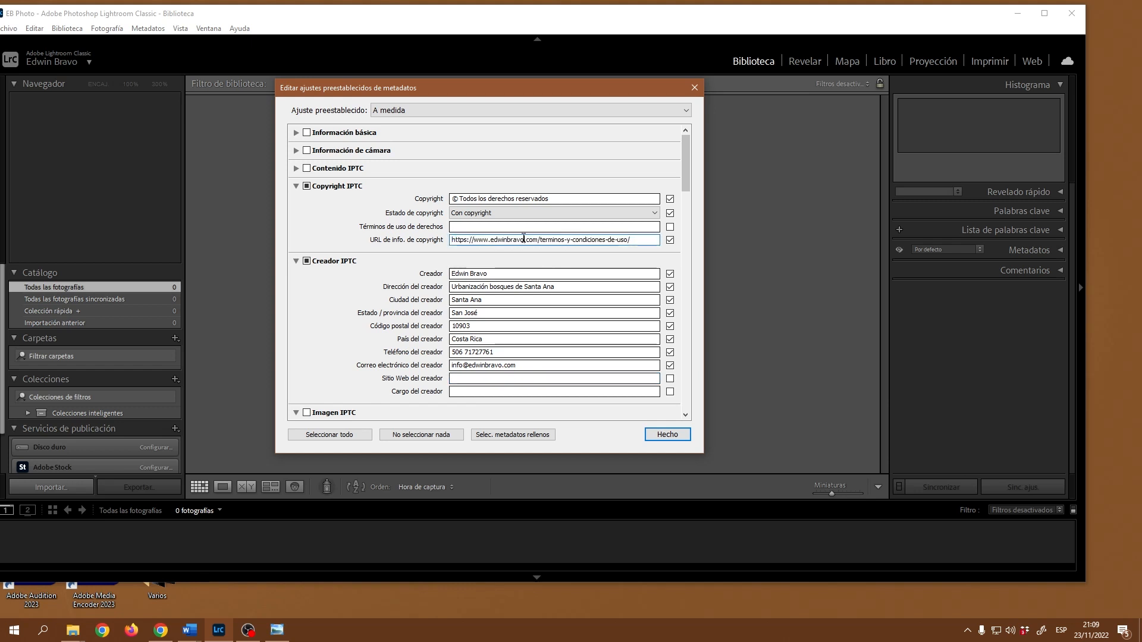
{"action": "left_click_drag", "start_coordinate": [539, 241], "coordinate": [471, 238]}
{"action": "key", "text": "ctrl+c"}
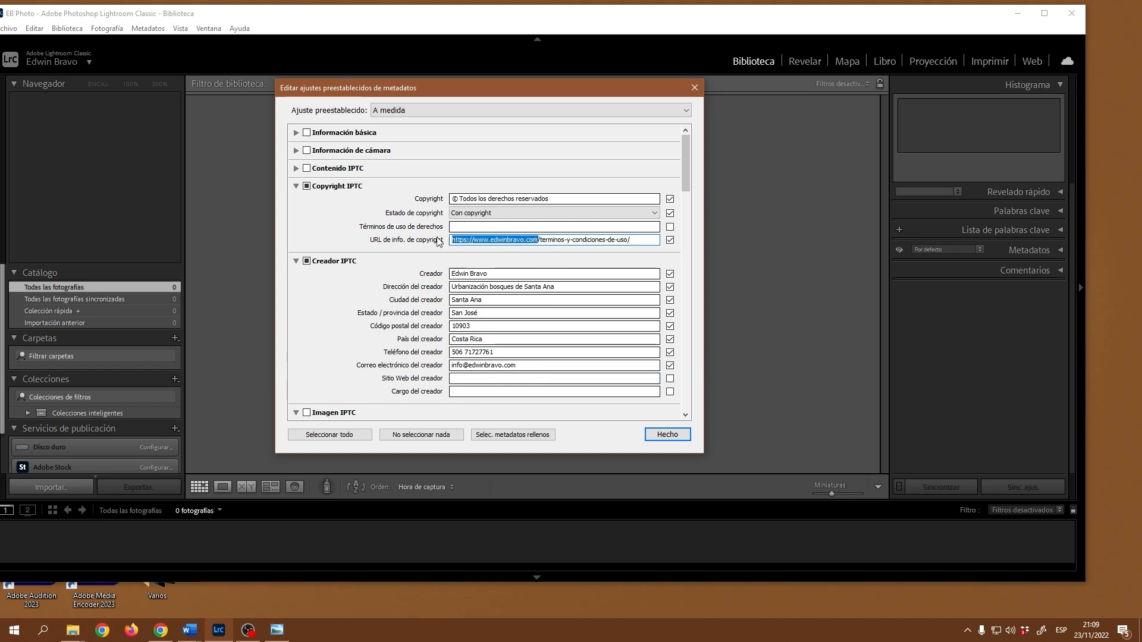
{"action": "left_click", "coordinate": [490, 378]}
{"action": "key", "text": "ctrl+v"}
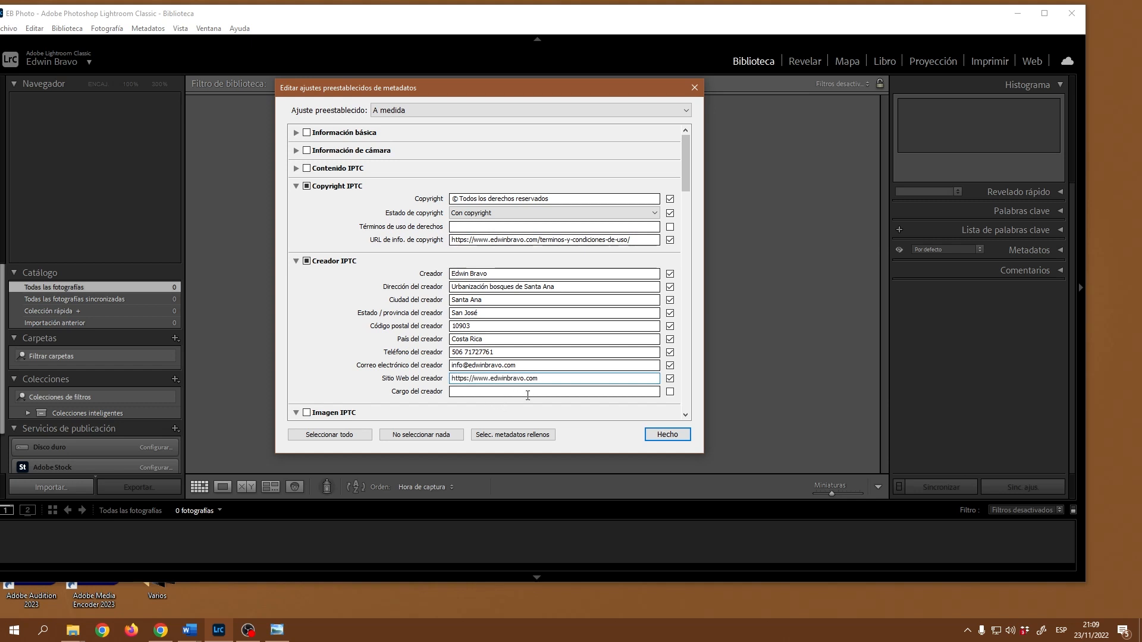
{"action": "left_click", "coordinate": [498, 391]}
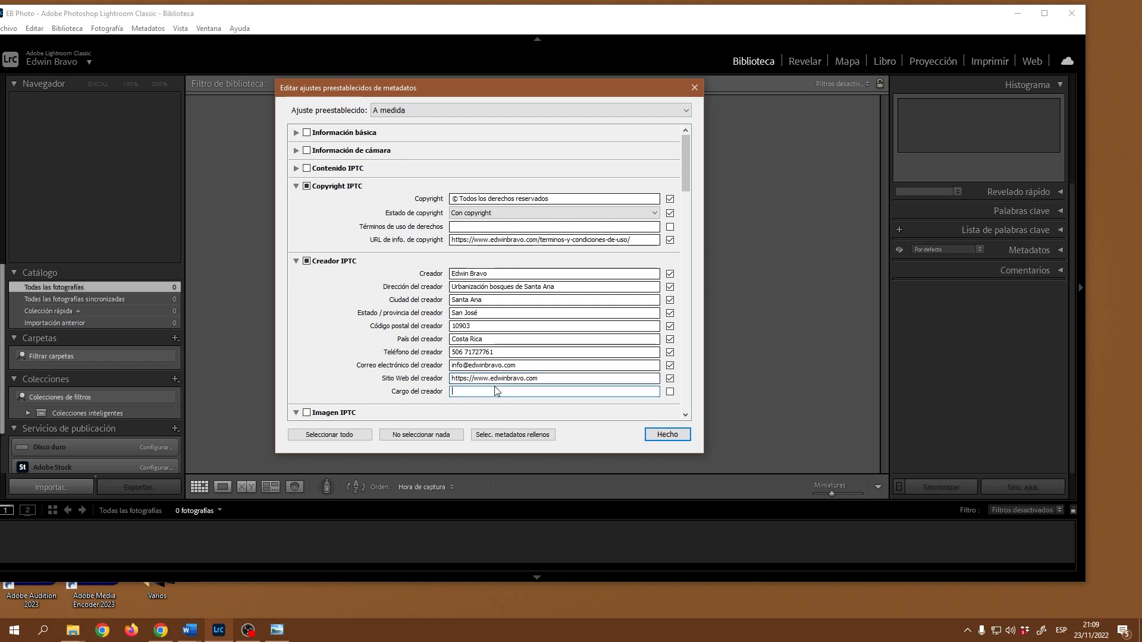
{"action": "type", "text": "Fotógrafo"}
Step: Collapse the Administración de extensión IPTC and Gráfico de extensión IPTC sections while reviewing the field list
{"action": "left_click_drag", "start_coordinate": [687, 157], "coordinate": [690, 198]}
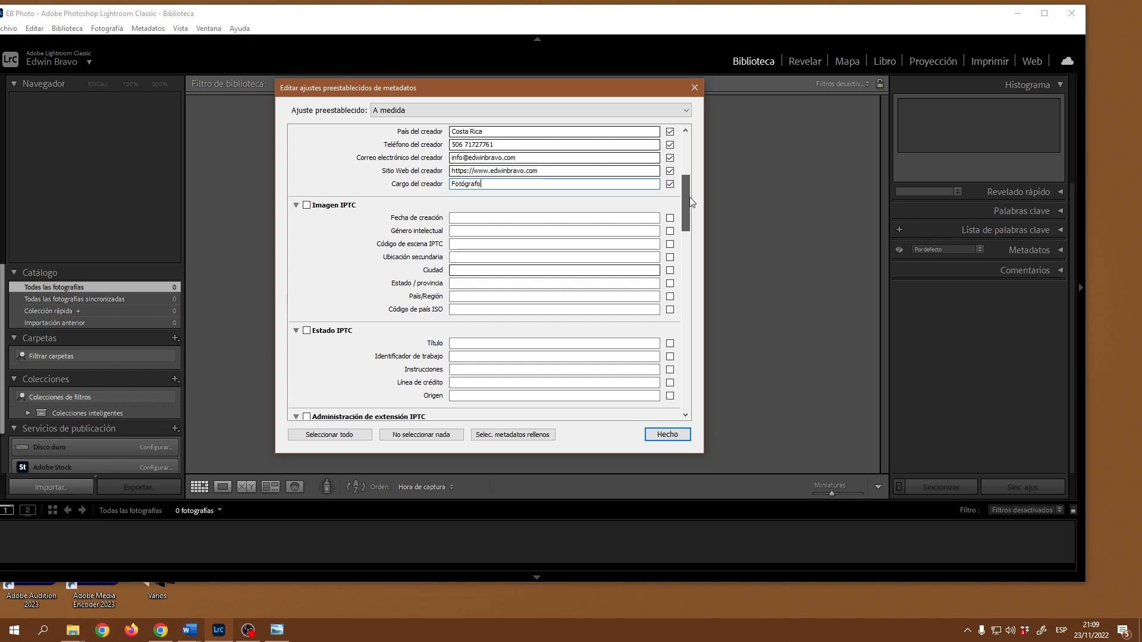
{"action": "left_click_drag", "start_coordinate": [690, 197], "coordinate": [691, 236]}
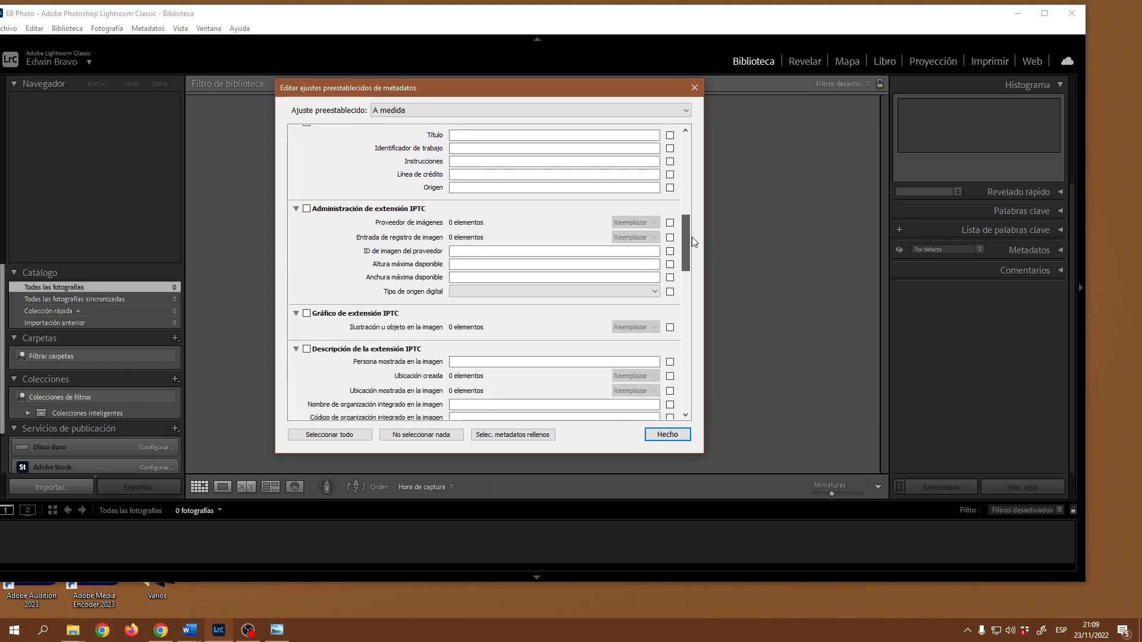
{"action": "left_click", "coordinate": [296, 206]}
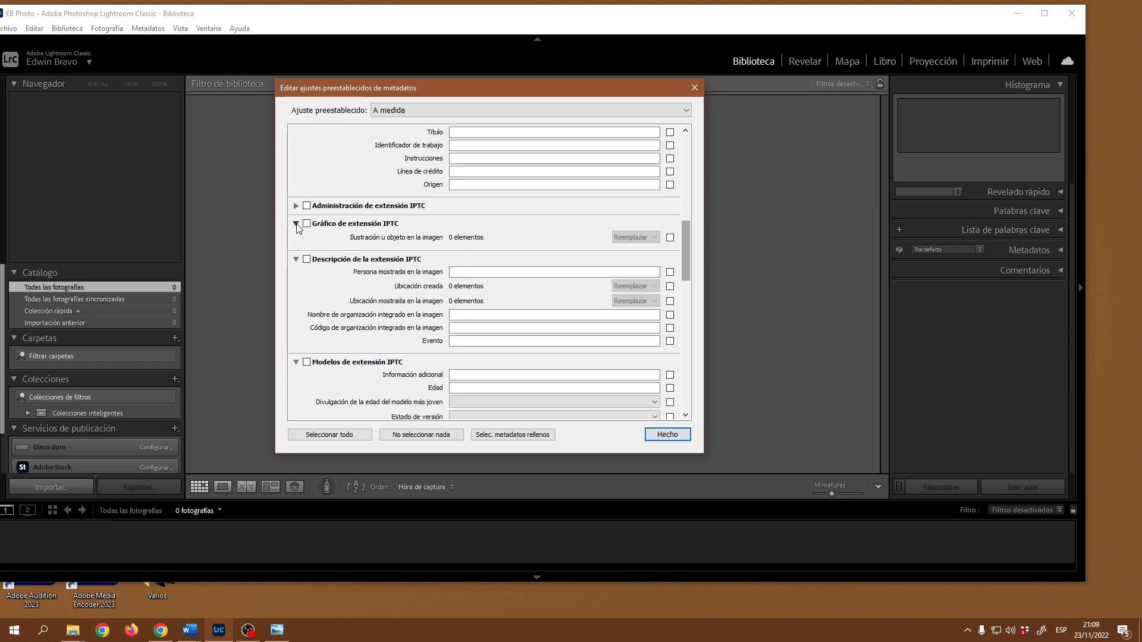
{"action": "left_click", "coordinate": [297, 224]}
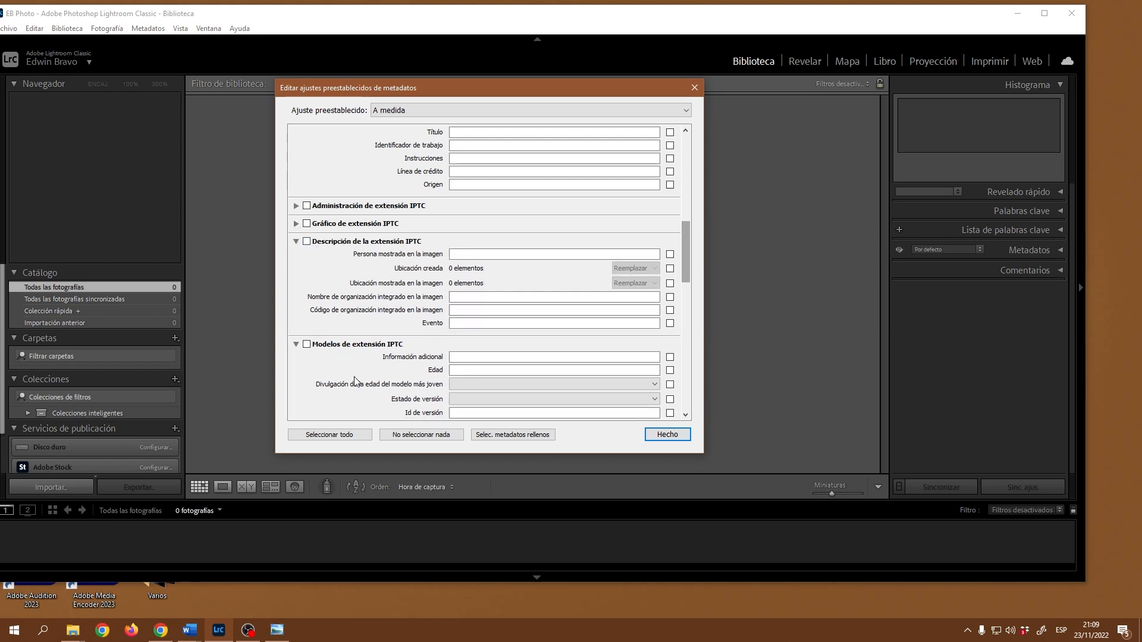
{"action": "left_click_drag", "start_coordinate": [685, 238], "coordinate": [694, 325]}
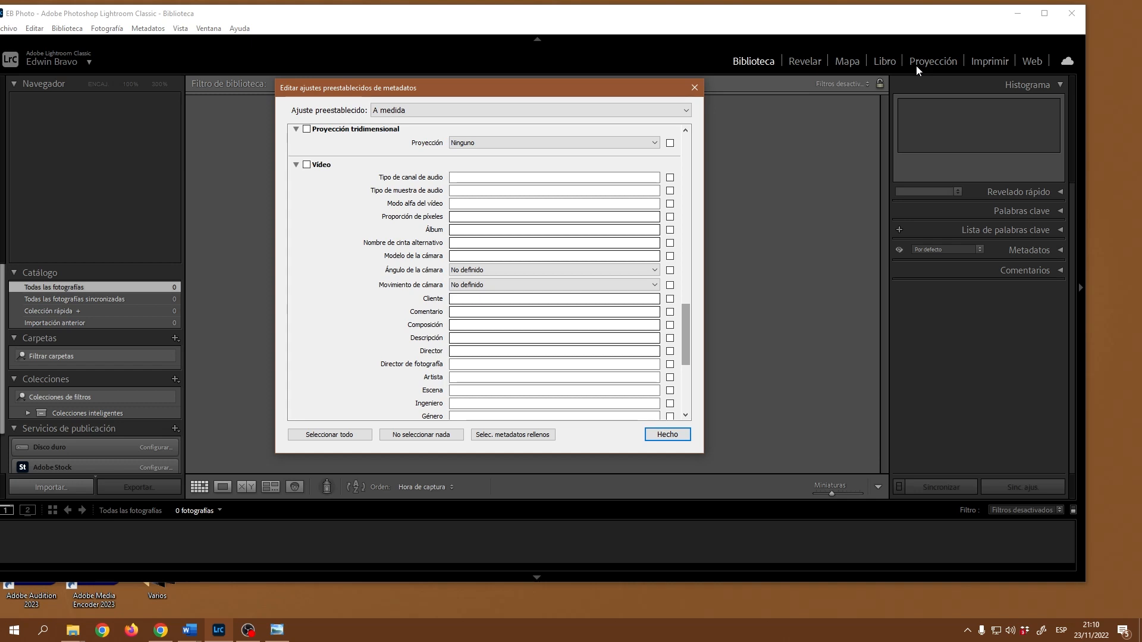
{"action": "left_click_drag", "start_coordinate": [687, 316], "coordinate": [683, 147]}
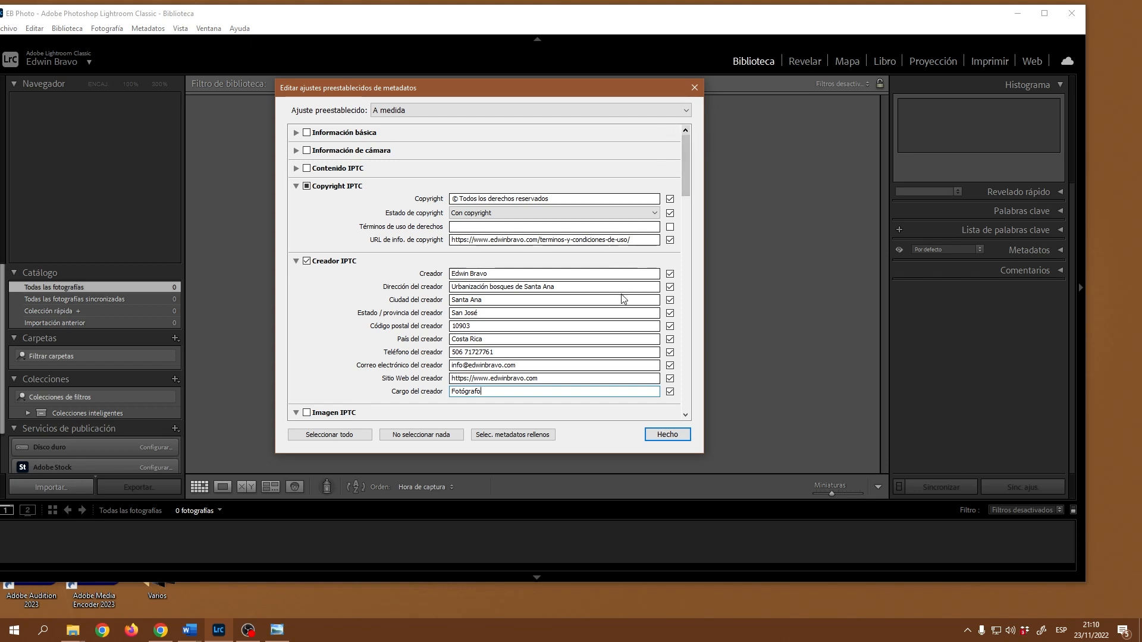
Step: Save the current fields as a new metadata preset named 'EB Photo Metadatos'
{"action": "left_click", "coordinate": [626, 112]}
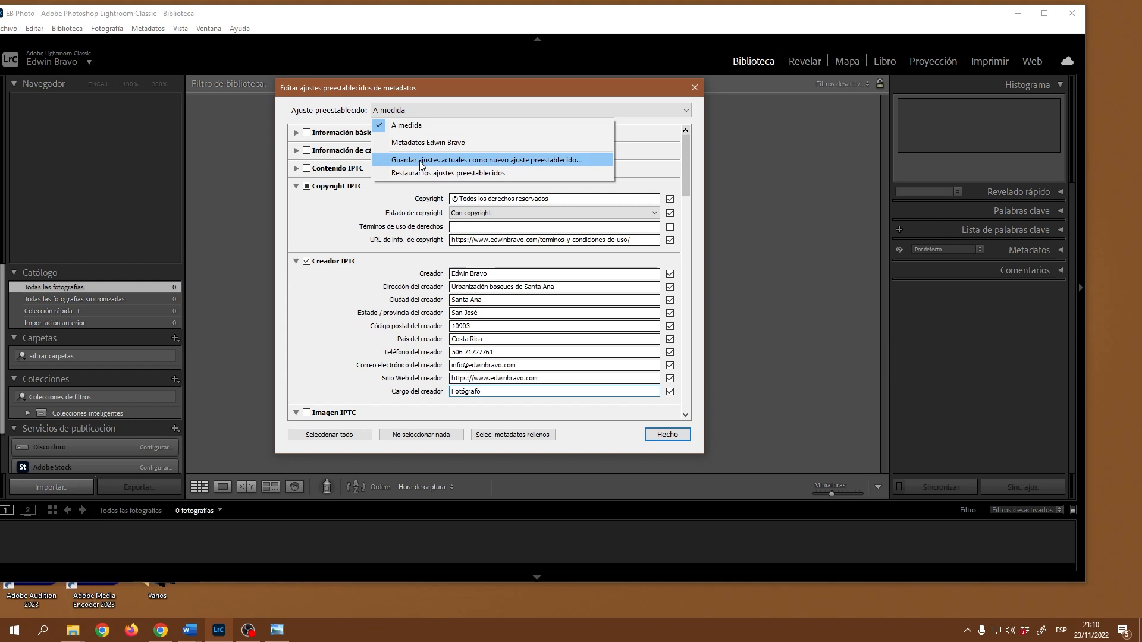
{"action": "left_click", "coordinate": [505, 163]}
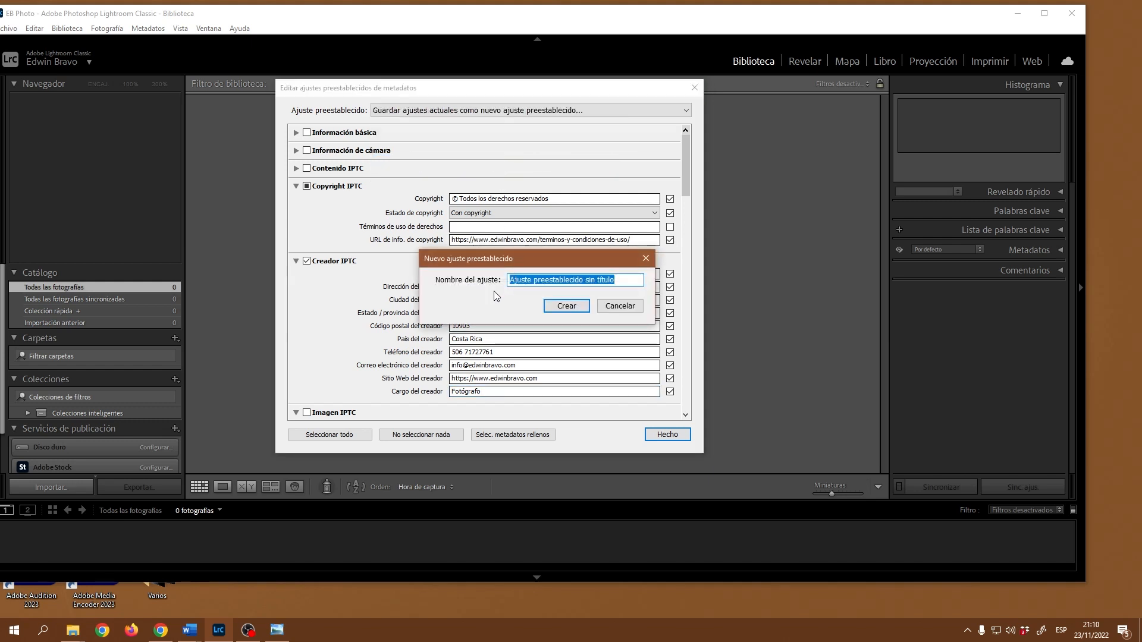
{"action": "left_click_drag", "start_coordinate": [533, 258], "coordinate": [525, 237]}
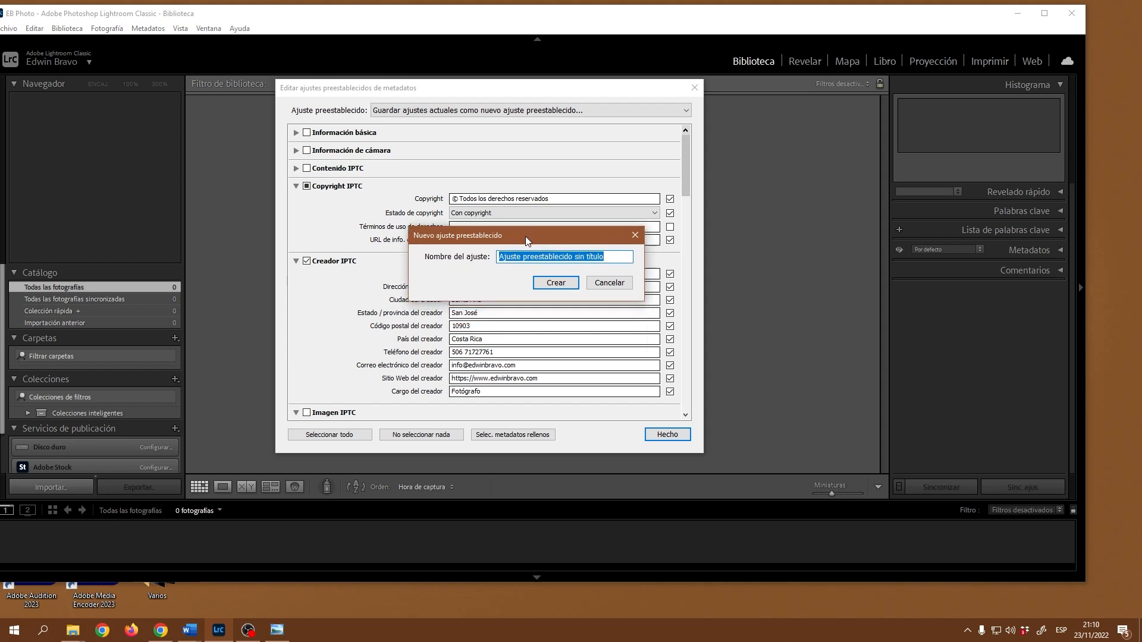
{"action": "type", "text": "EB Photo Metadatos"}
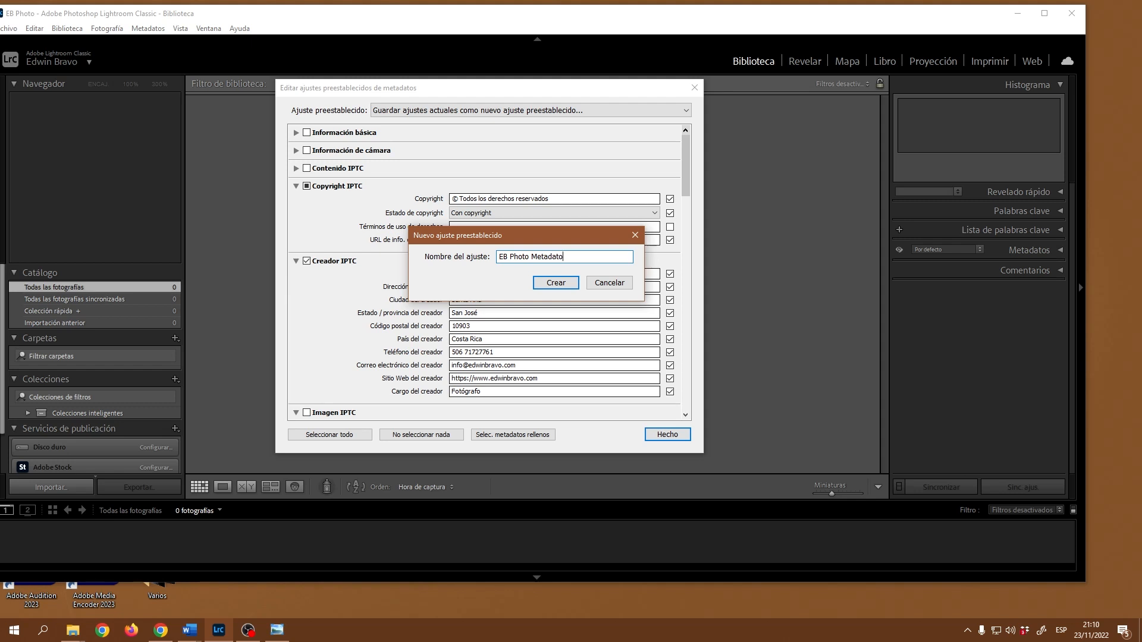
{"action": "left_click", "coordinate": [559, 286]}
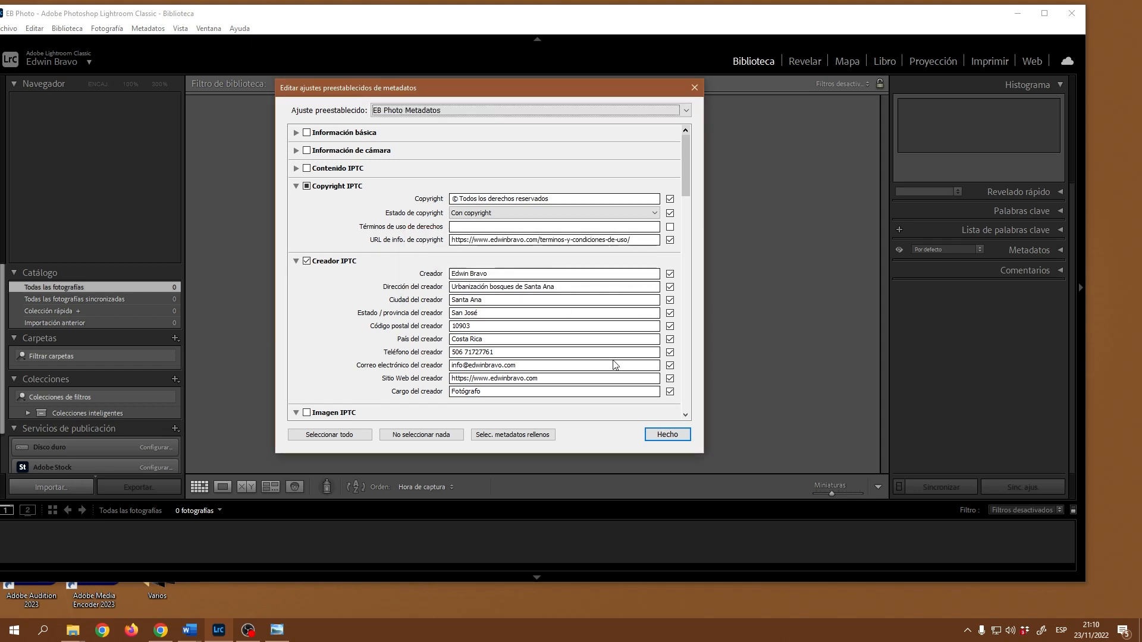
Step: Close the preset editor with Hecho, expand the Metadatos panel, and glance at its preset list
{"action": "left_click", "coordinate": [667, 437]}
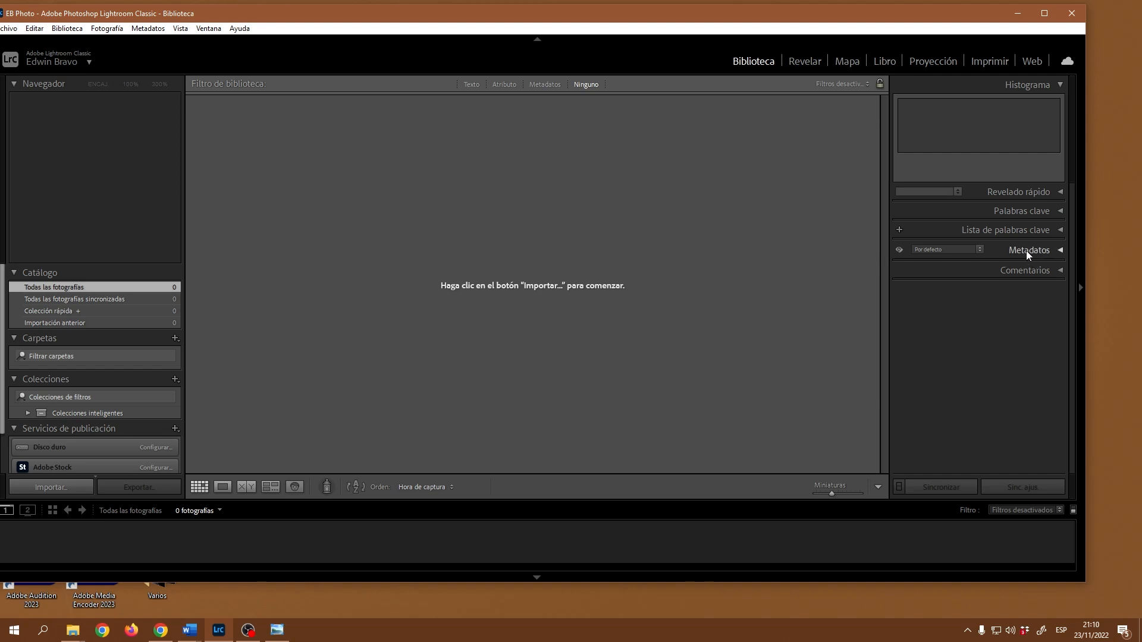
{"action": "left_click", "coordinate": [1061, 251]}
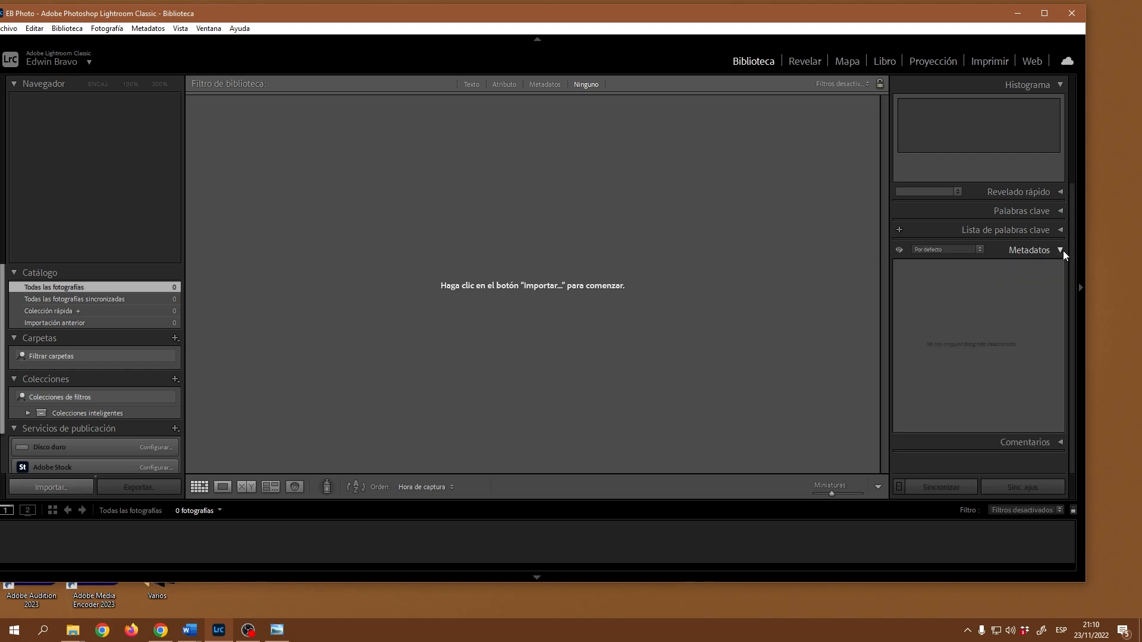
{"action": "left_click", "coordinate": [979, 251]}
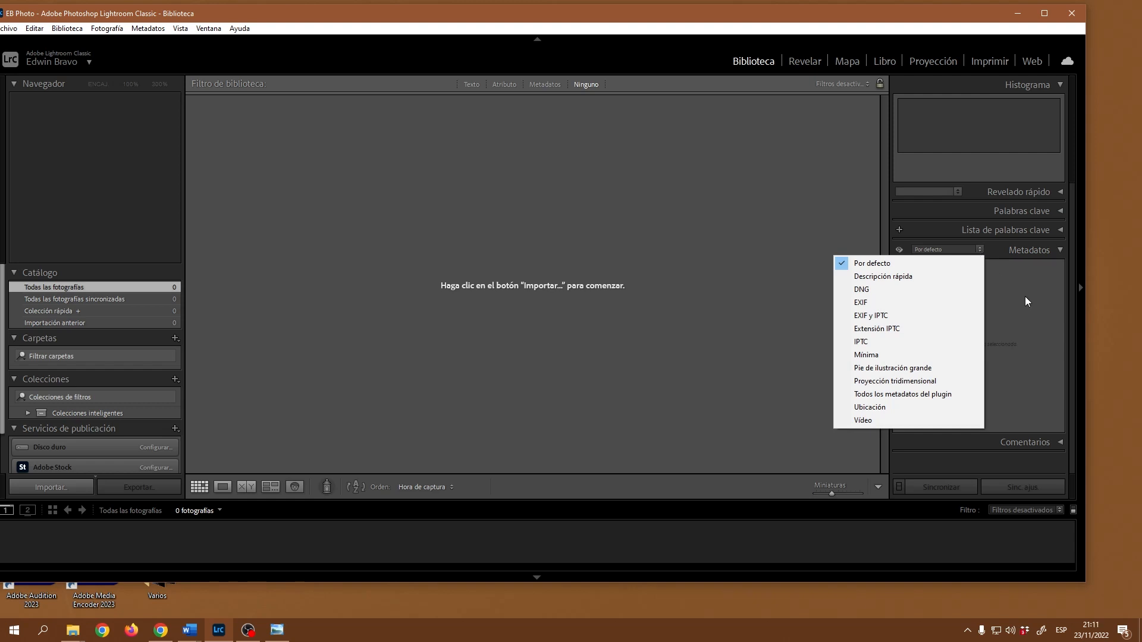
{"action": "left_click", "coordinate": [755, 309]}
Step: Quit and relaunch Lightroom Classic from Start, then check the Metadatos panel's preset list
{"action": "left_click", "coordinate": [1071, 15]}
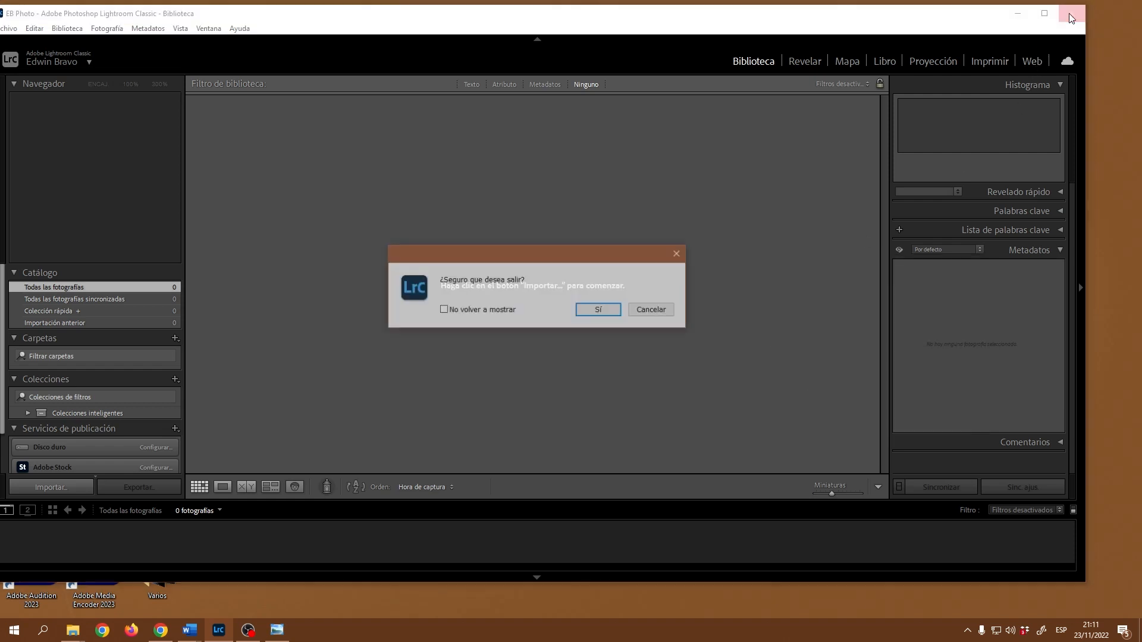
{"action": "left_click", "coordinate": [599, 310]}
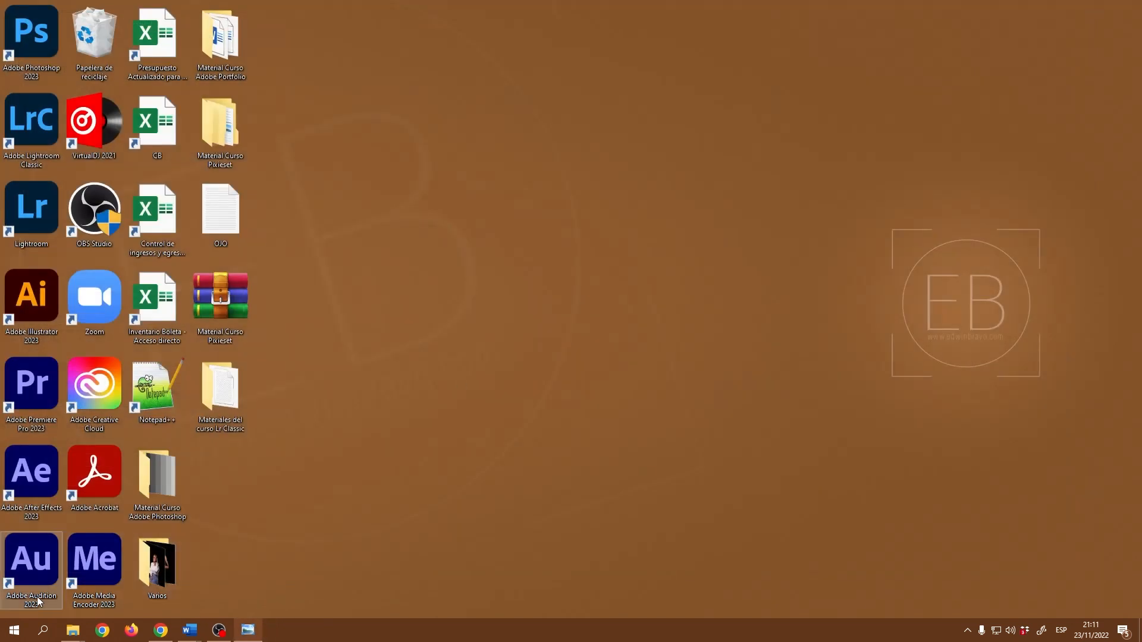
{"action": "left_click", "coordinate": [15, 630]}
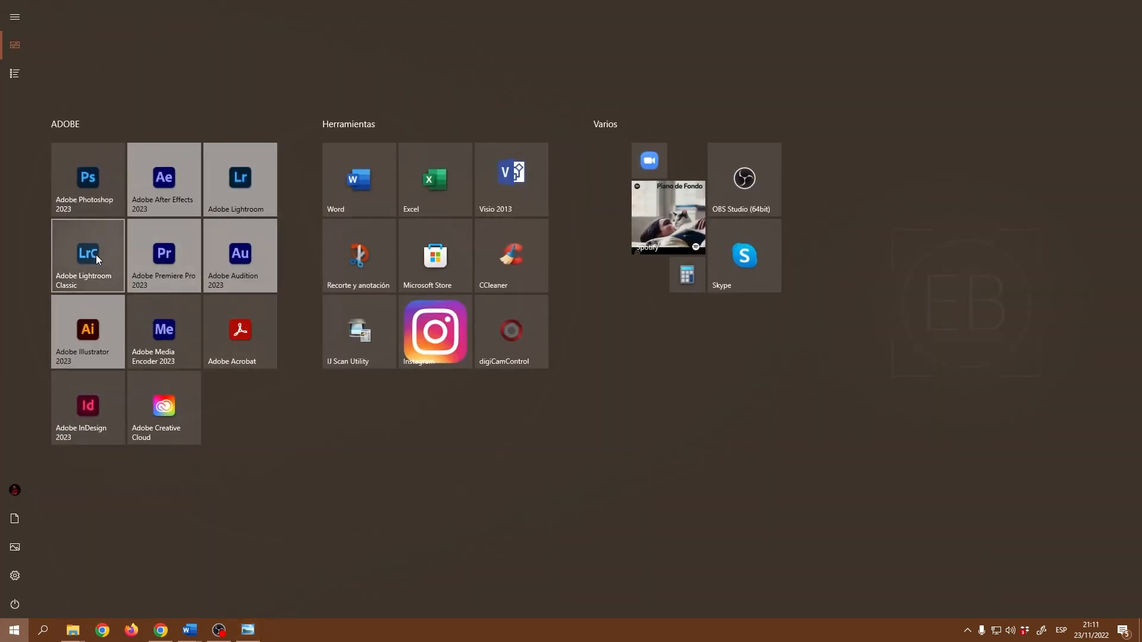
{"action": "left_click", "coordinate": [95, 255]}
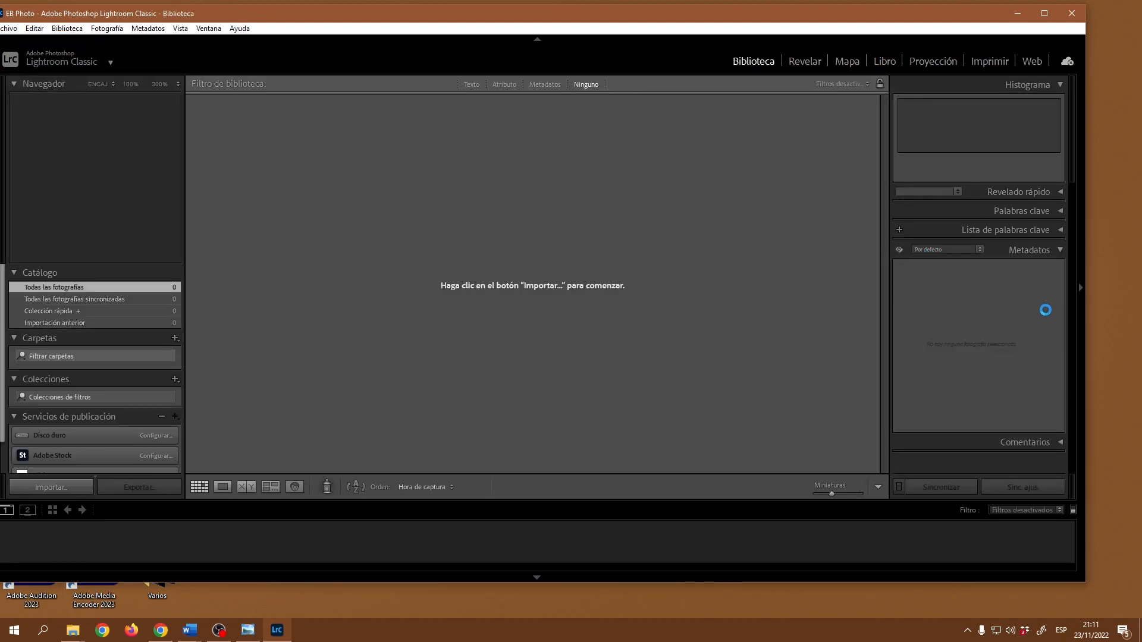
{"action": "left_click", "coordinate": [979, 251]}
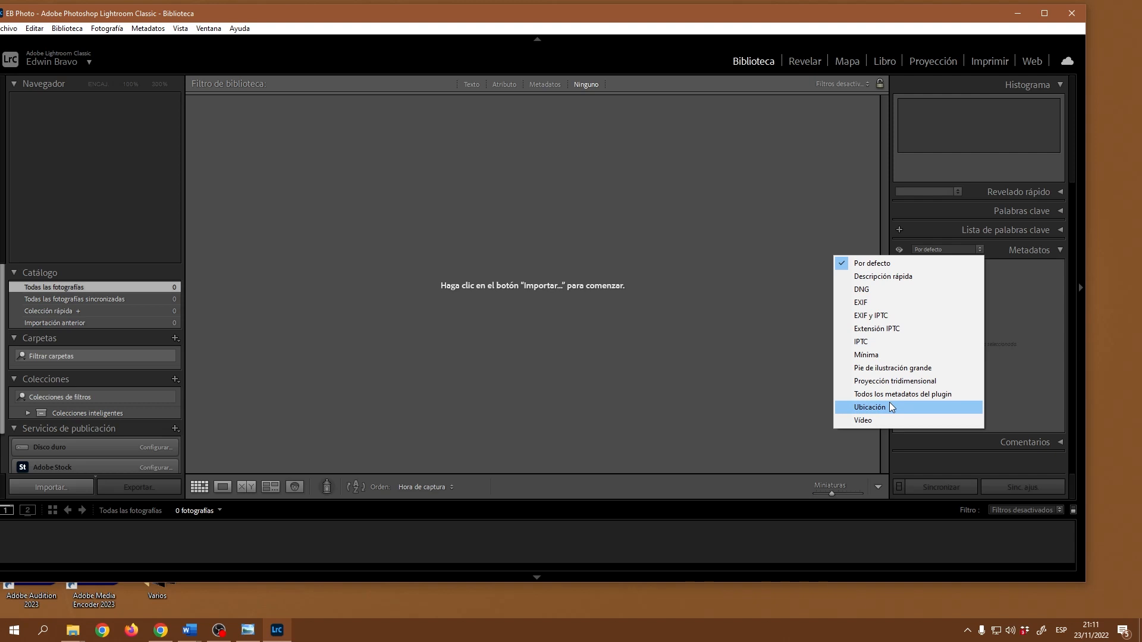
Step: Collapse and re-expand the Metadatos panel, check its view options, then open the Metadatos menu
{"action": "left_click", "coordinate": [1046, 252]}
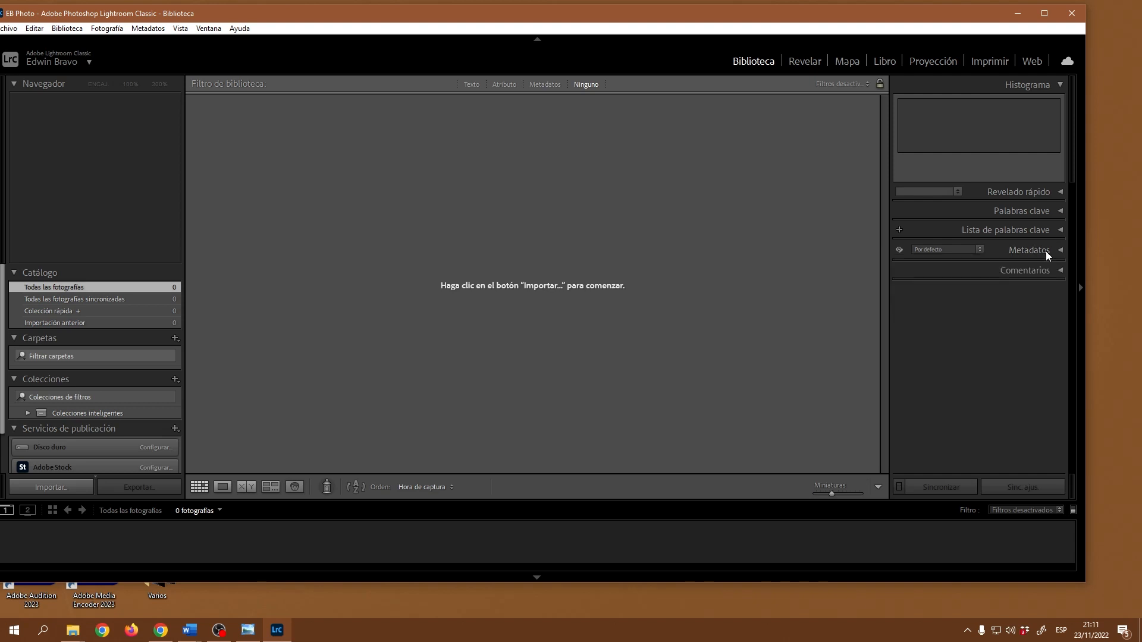
{"action": "left_click", "coordinate": [1046, 251]}
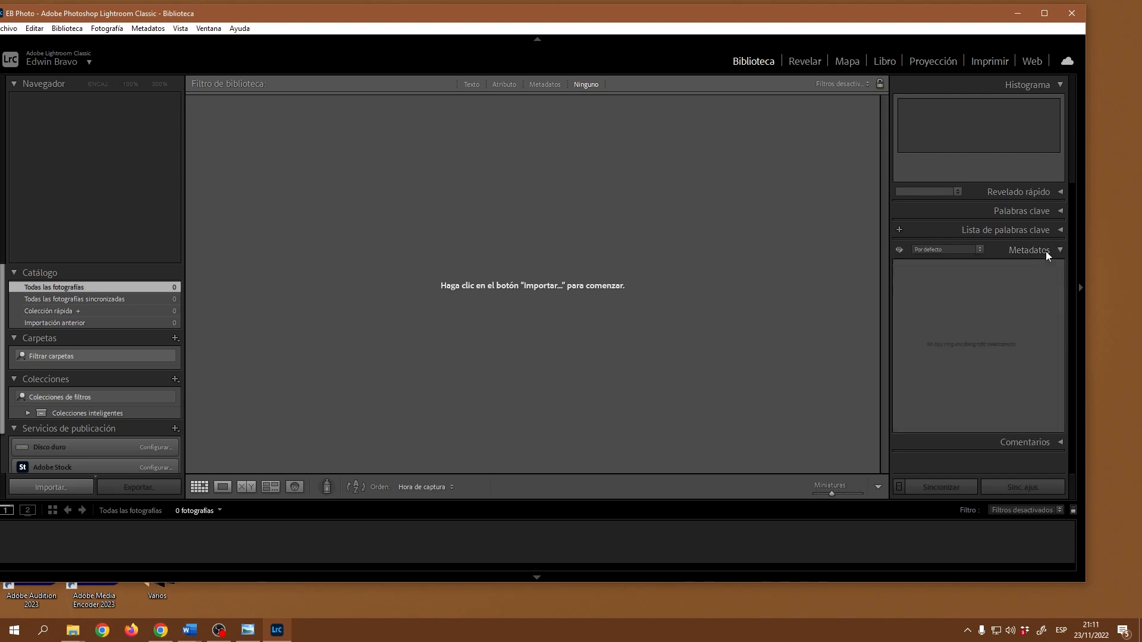
{"action": "left_click", "coordinate": [961, 251]}
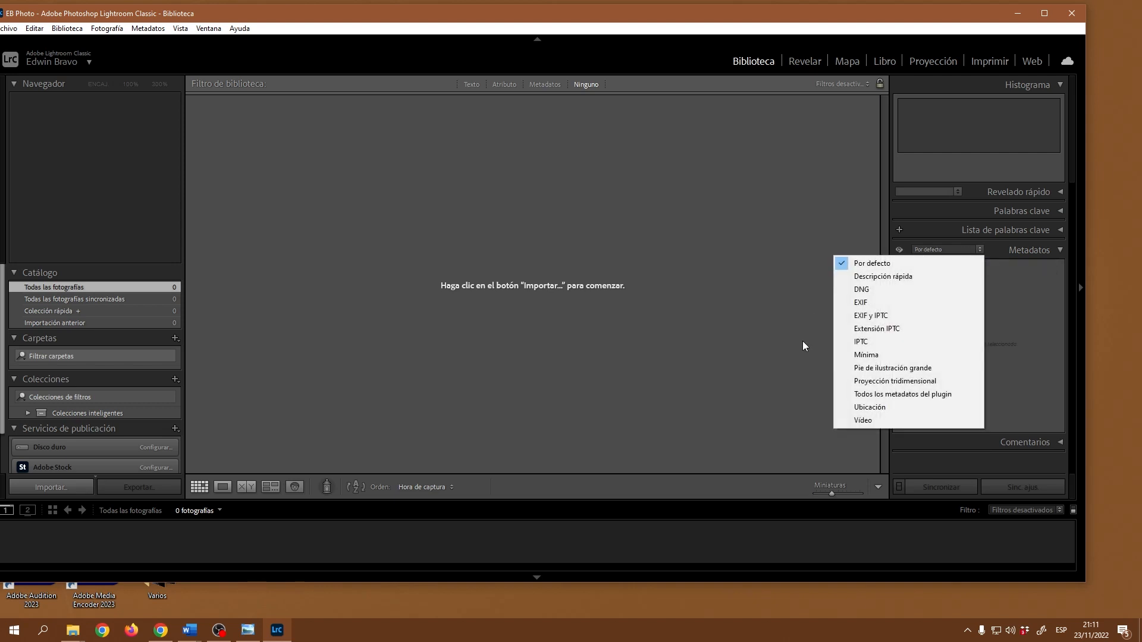
{"action": "left_click", "coordinate": [772, 380]}
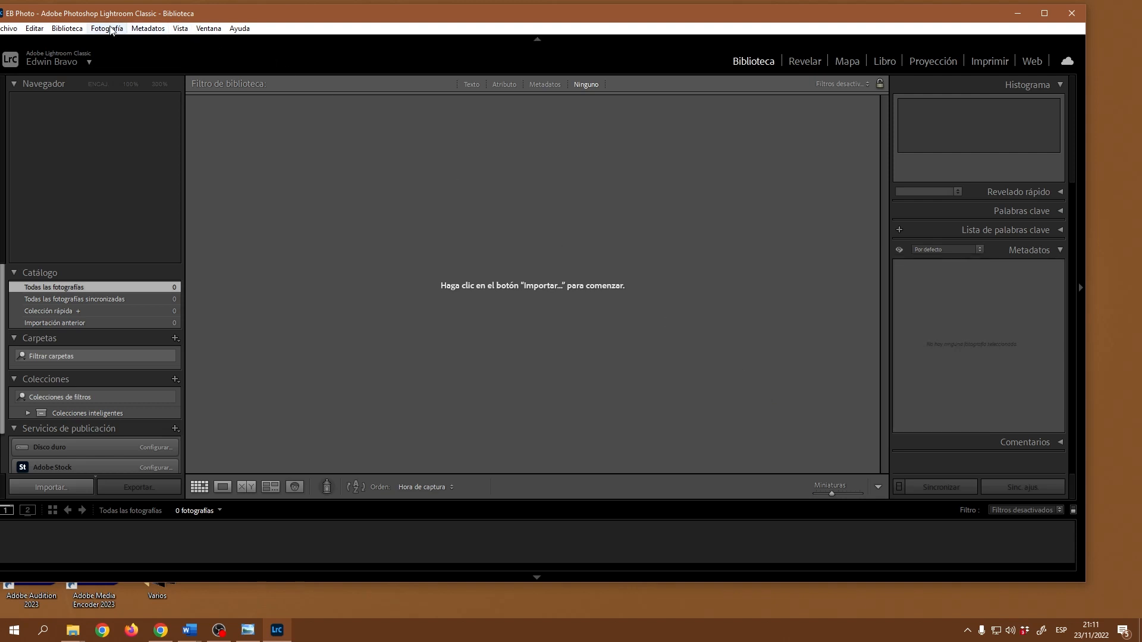
{"action": "left_click", "coordinate": [146, 30]}
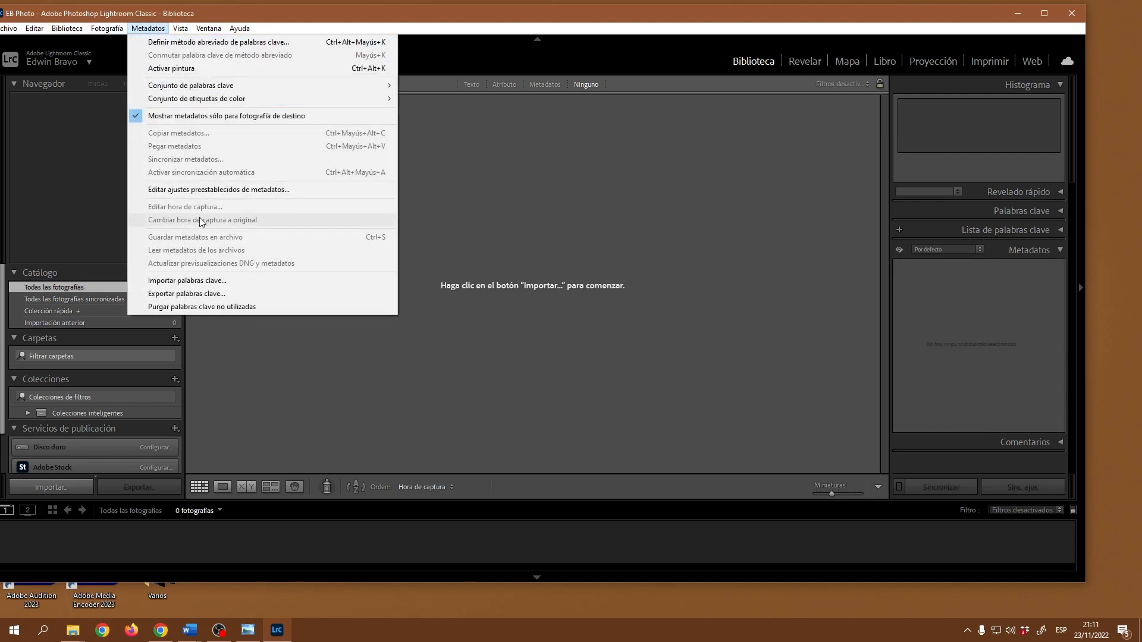
Step: Load EB Photo Metadatos in the metadata preset editor, confirm its copyright and creator fields, and close it
{"action": "left_click", "coordinate": [235, 191]}
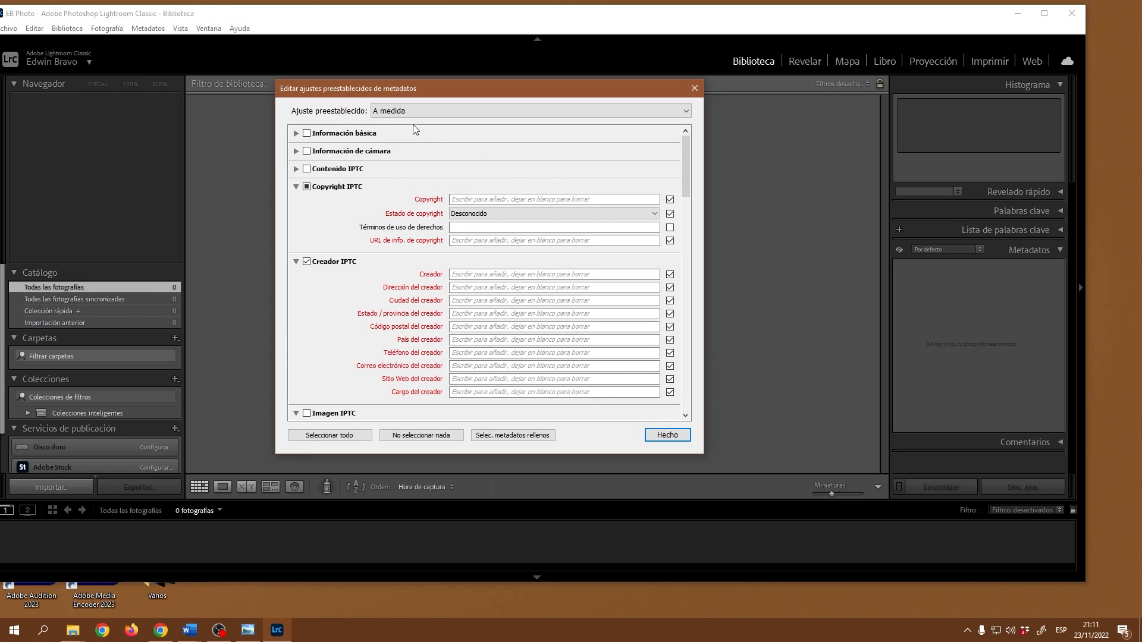
{"action": "left_click", "coordinate": [424, 112]}
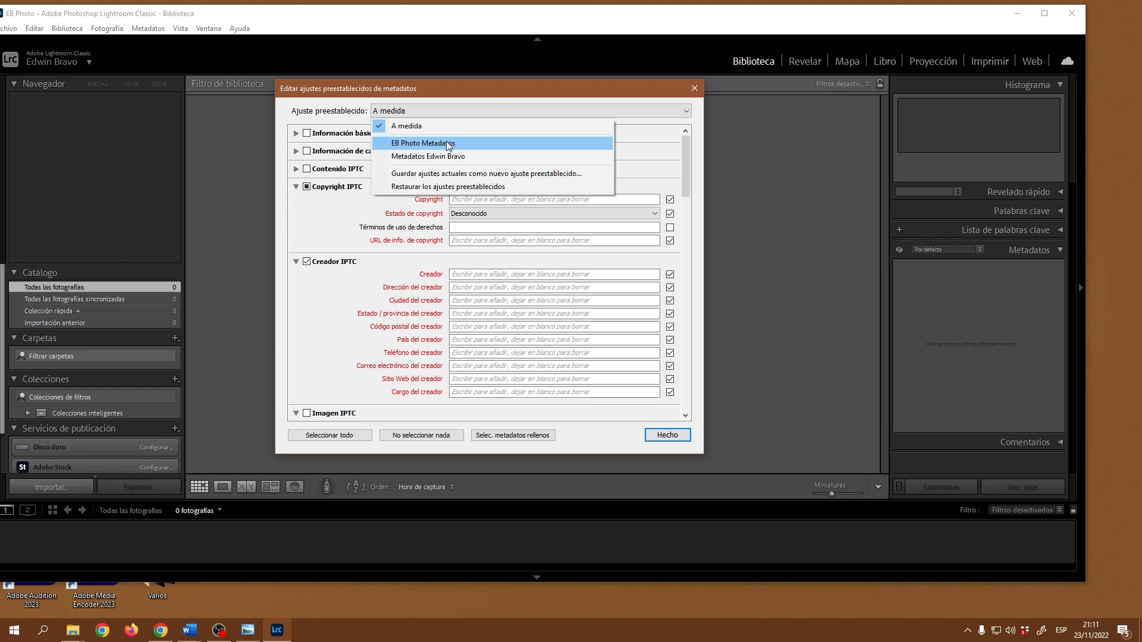
{"action": "left_click", "coordinate": [446, 143]}
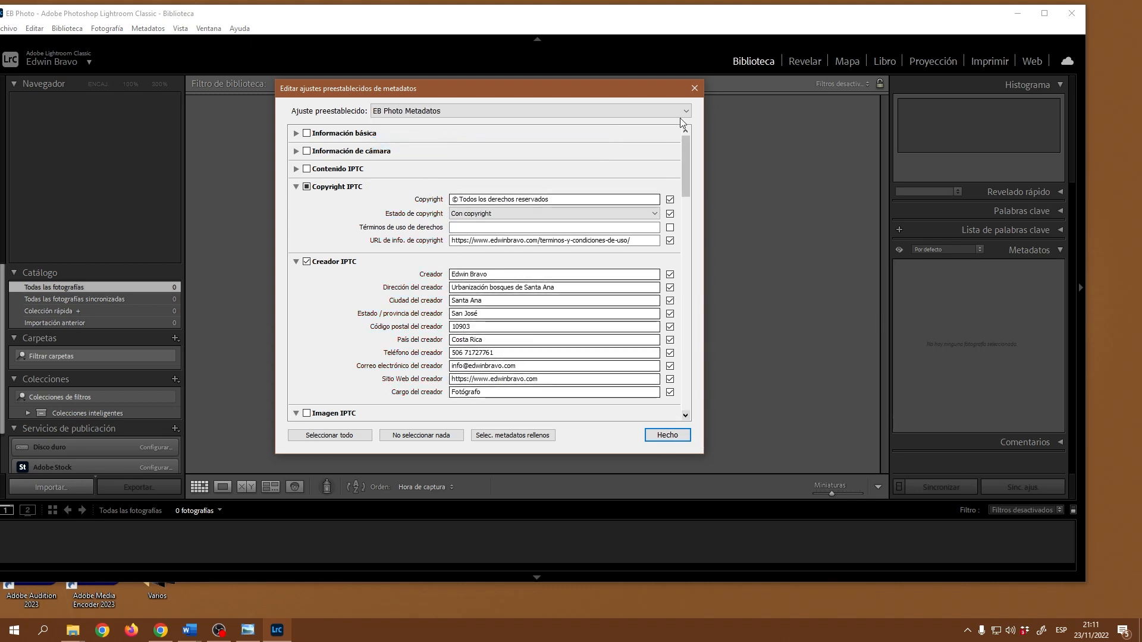
{"action": "left_click", "coordinate": [694, 88]}
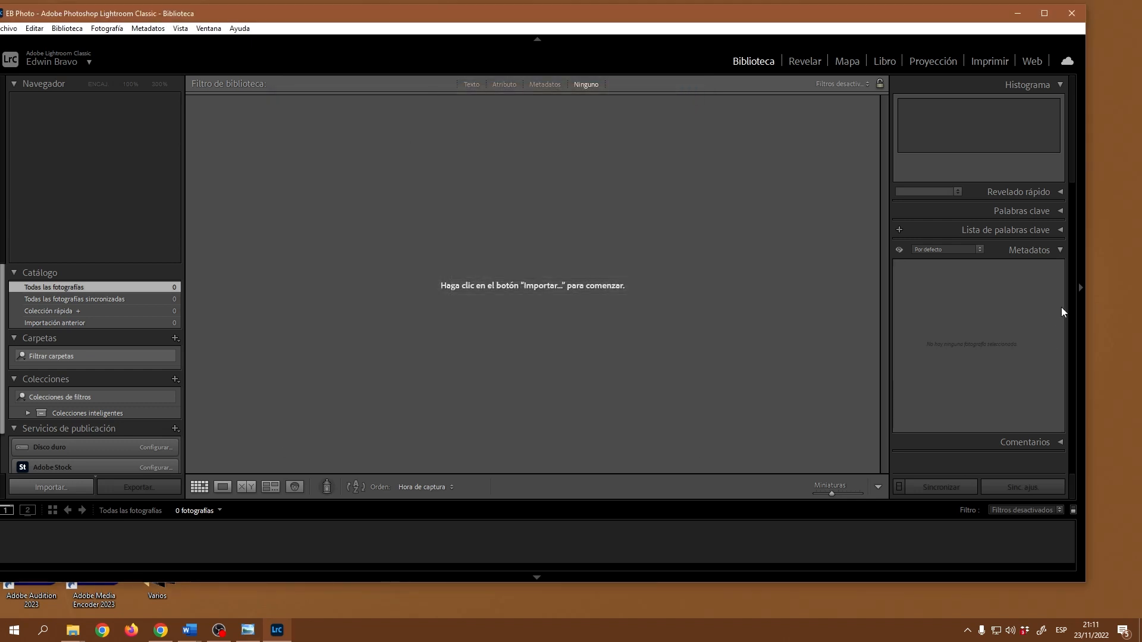
{"action": "left_click", "coordinate": [981, 250]}
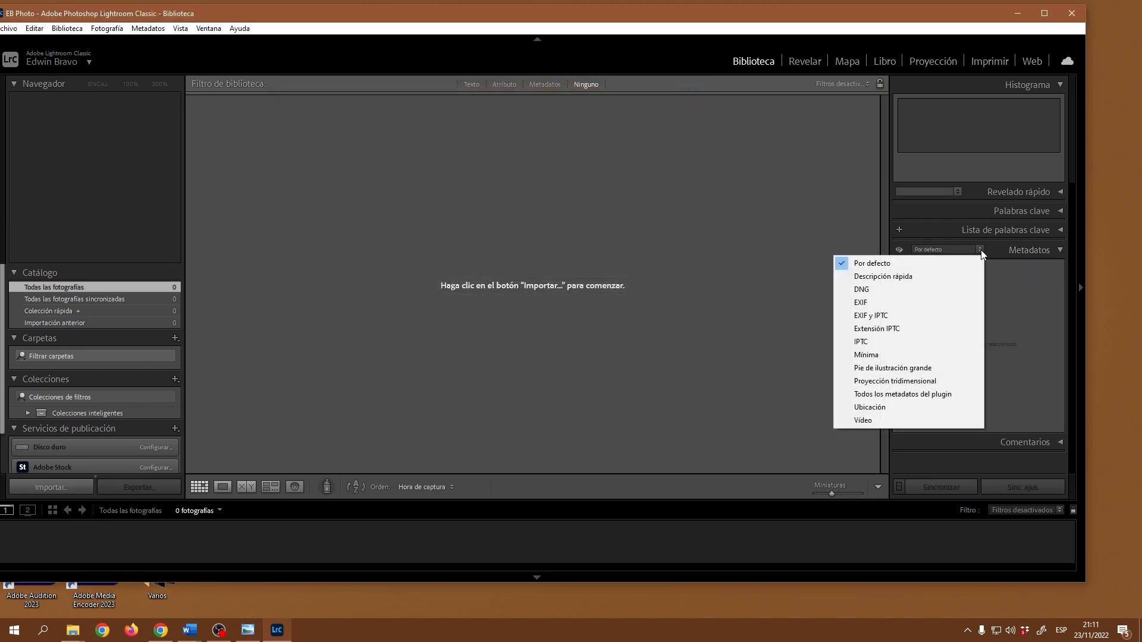